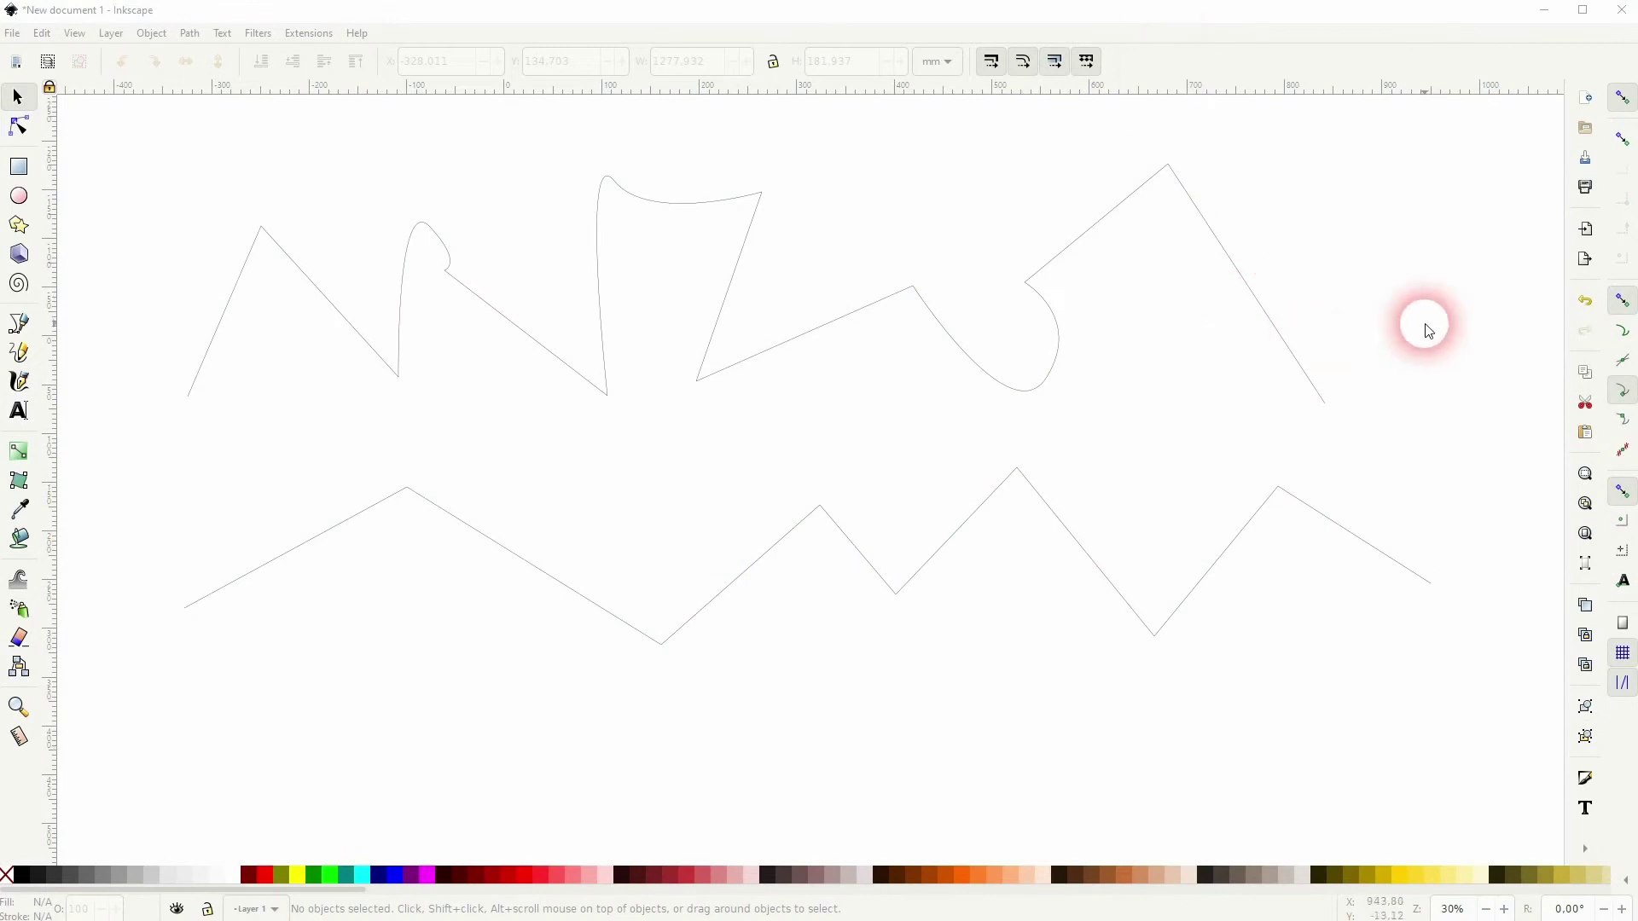
# - Select the upper 14-node zigzag path so its nodes are exposed for editing
pyautogui.click(374, 353)
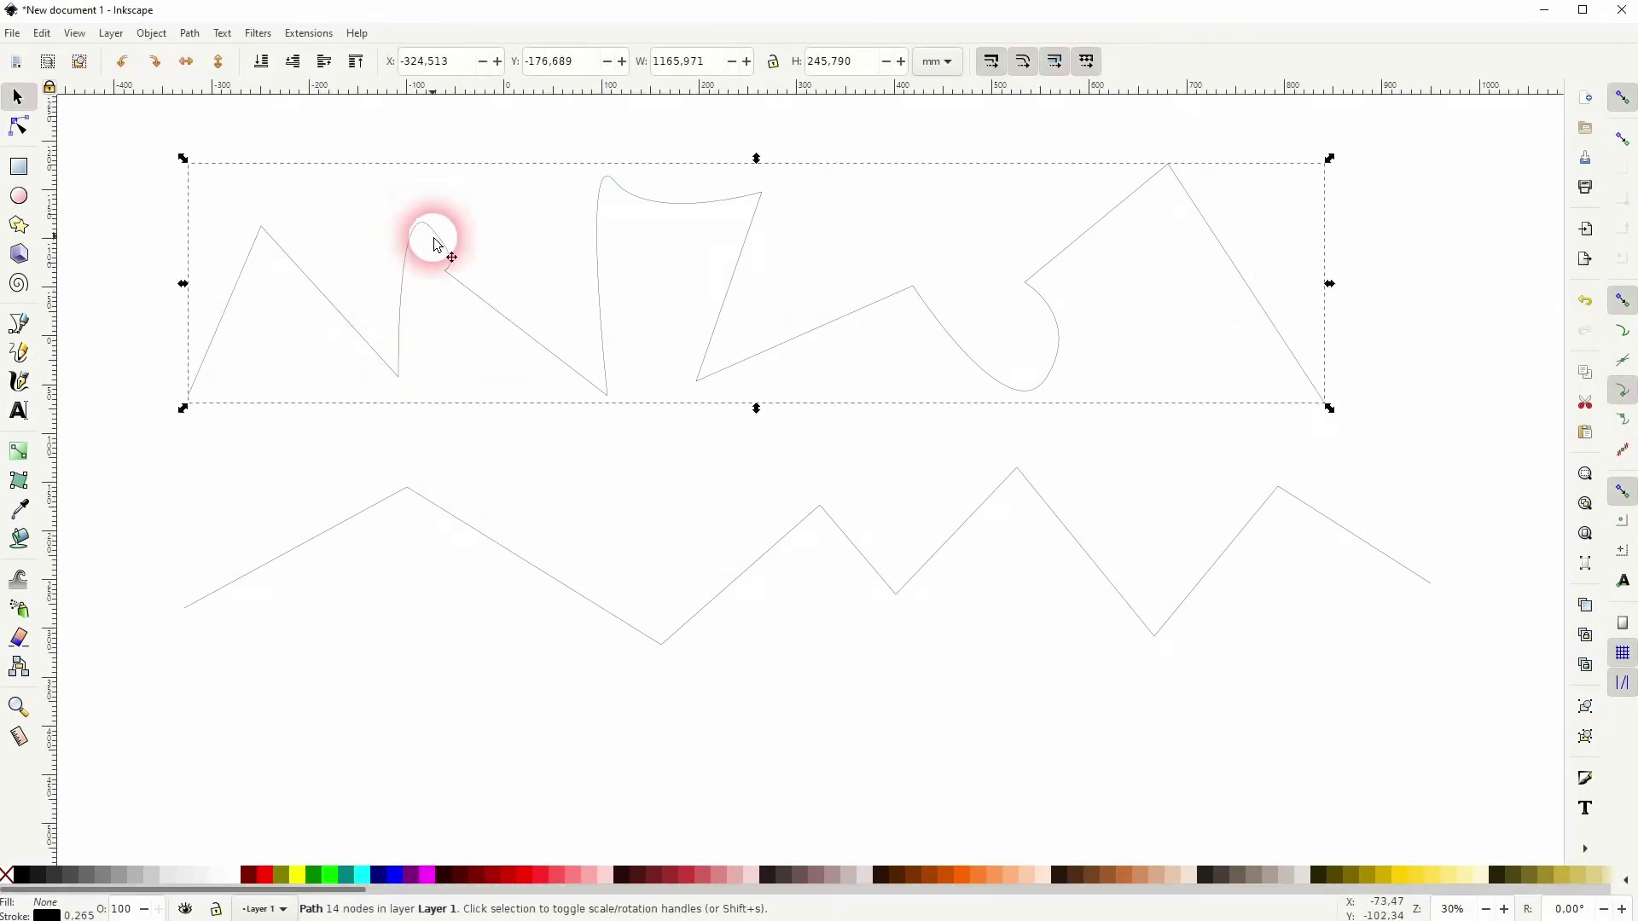
pyautogui.moveTo(434, 243); pyautogui.dragTo(445, 277)
# - Smooth the two nodes at the upper path's second peak
pyautogui.click(22, 129)
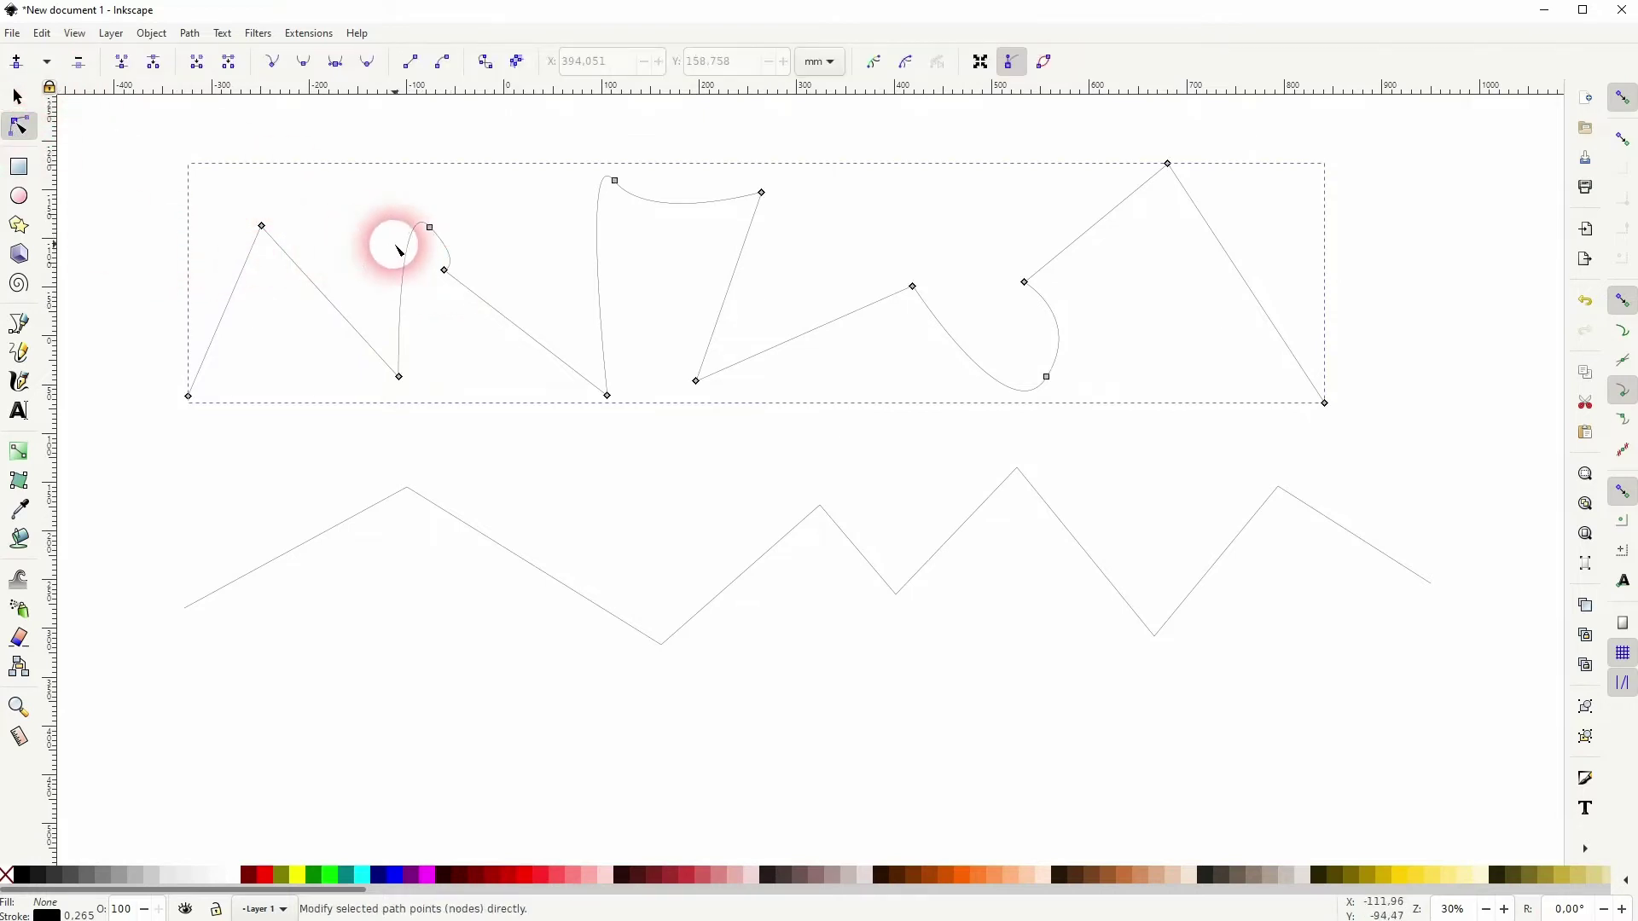
pyautogui.click(430, 228)
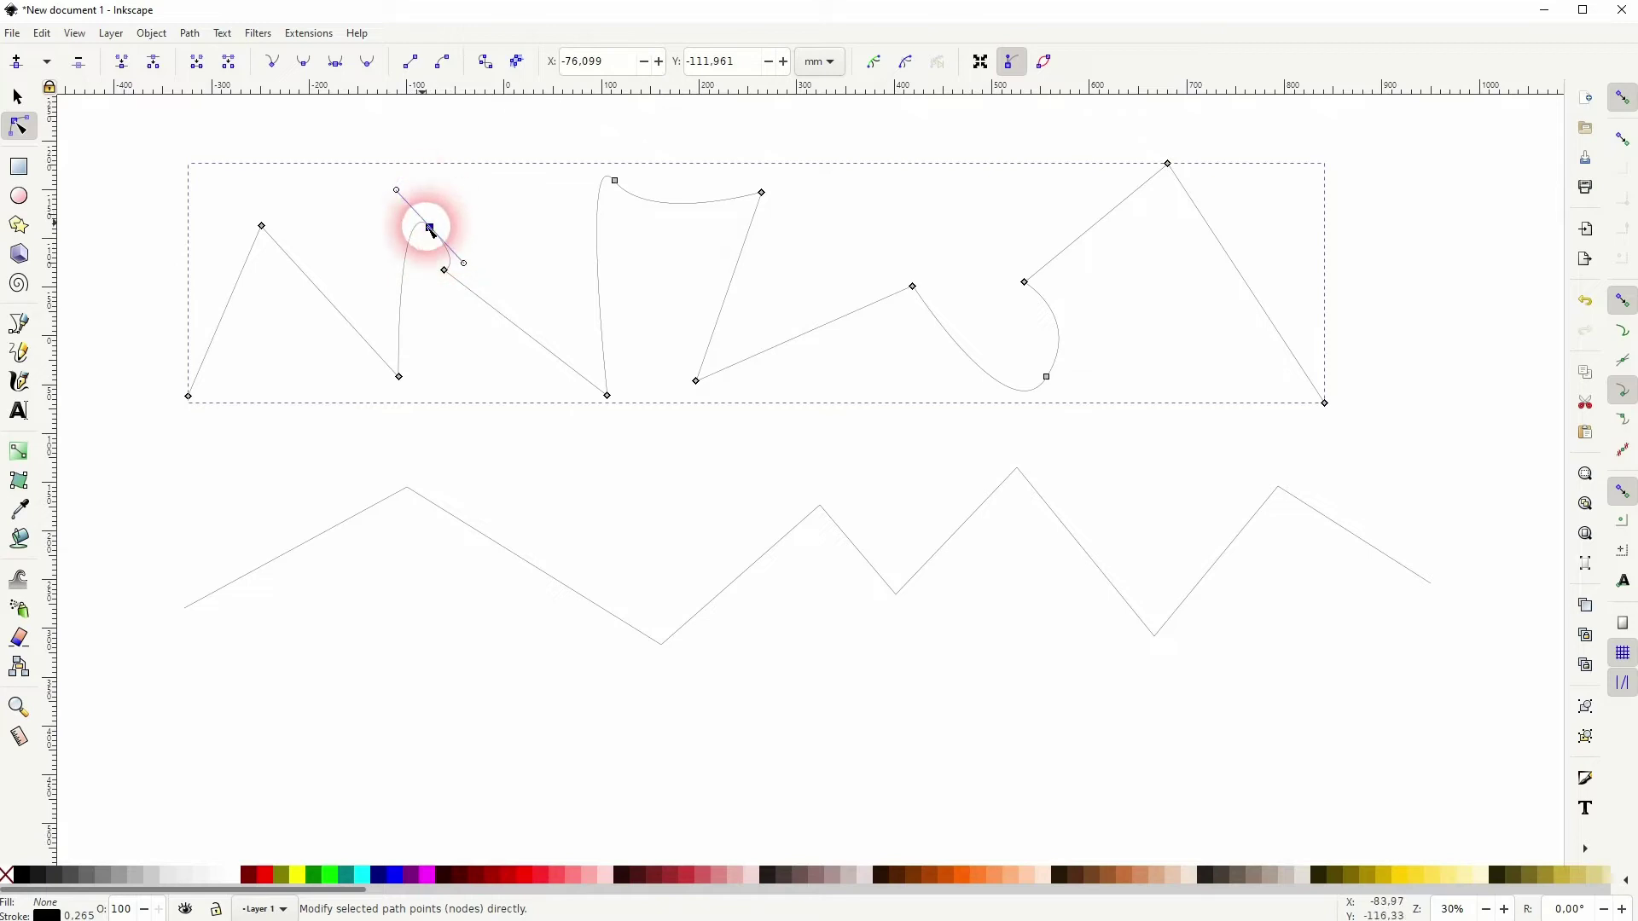
pyautogui.click(444, 270)
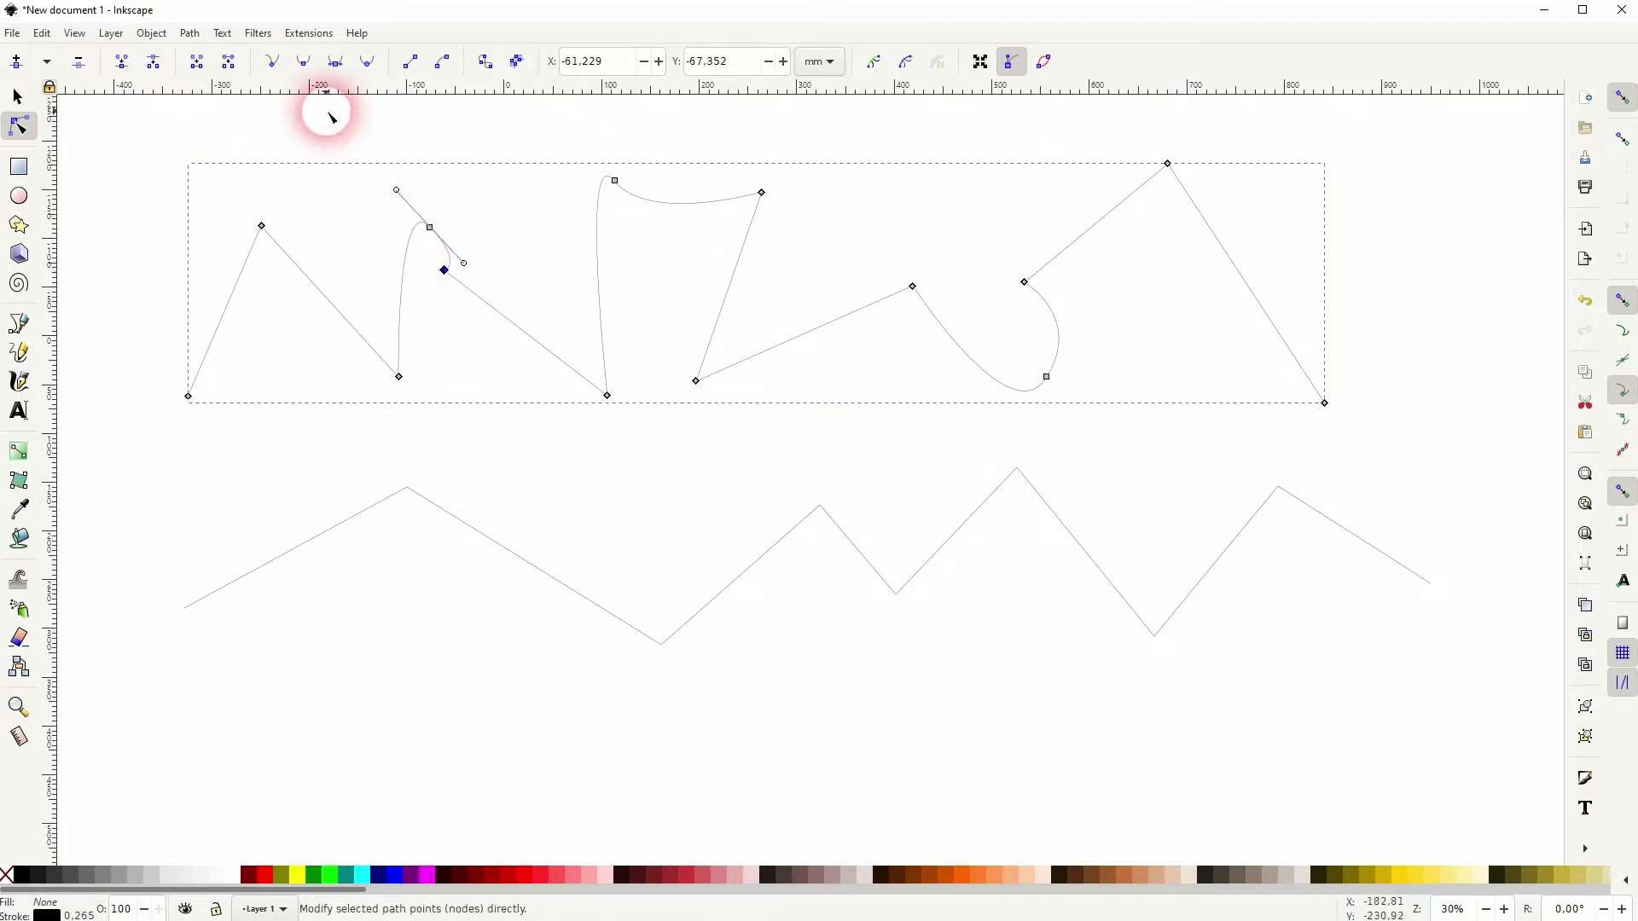
pyautogui.click(303, 65)
pyautogui.click(444, 270)
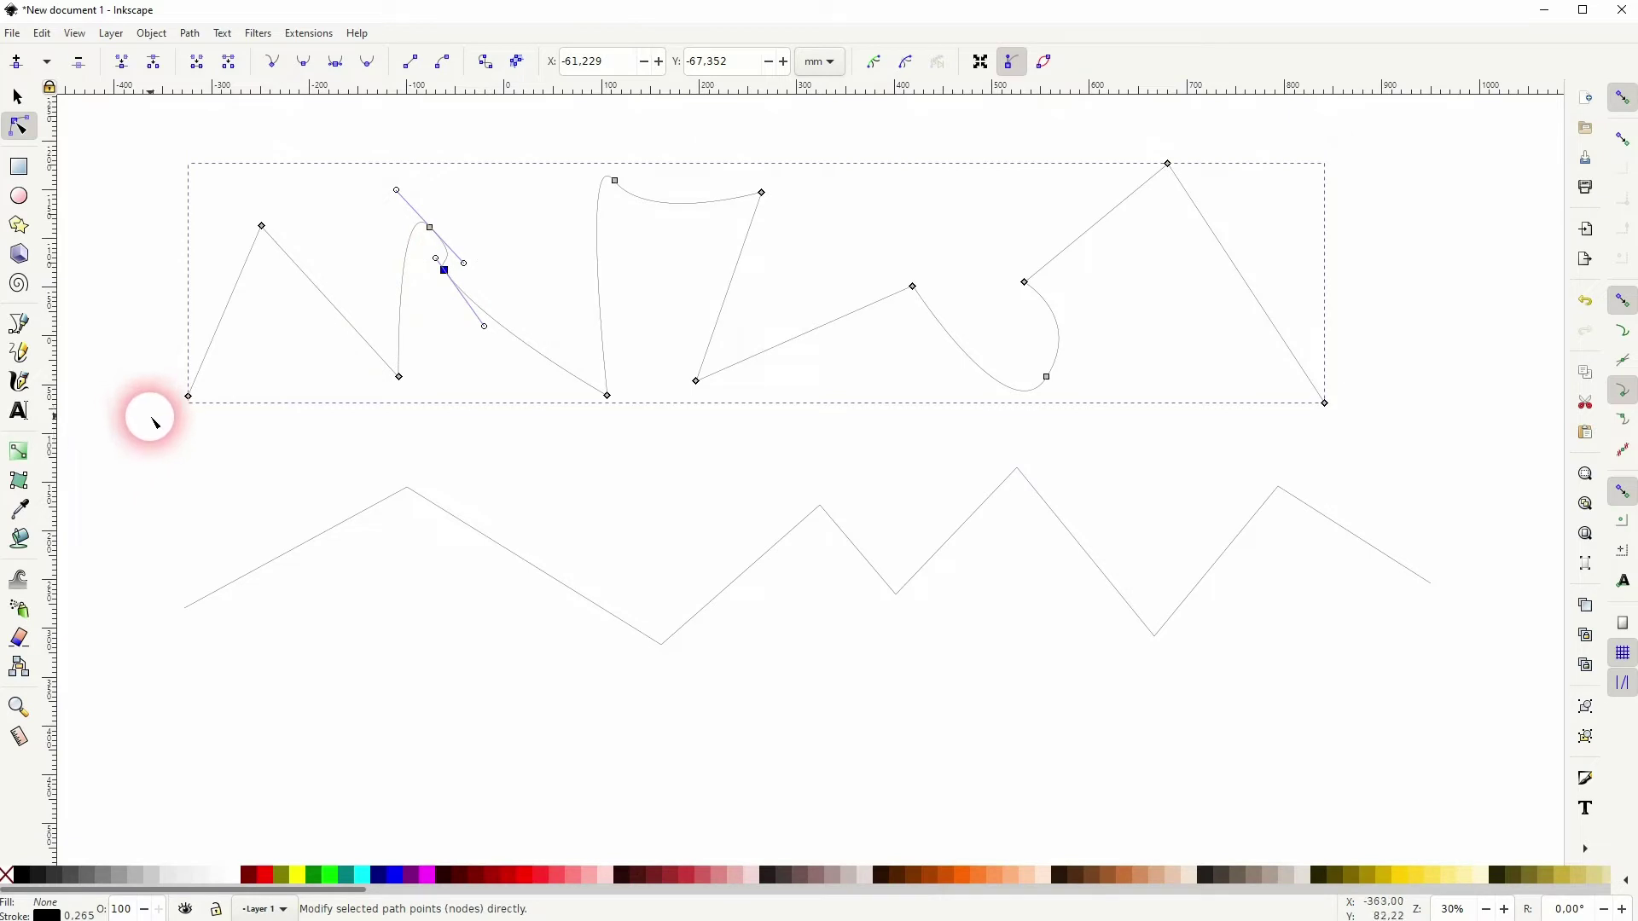
# - Smooth every node of the upper path into a wavy curve, then deselect it
pyautogui.moveTo(136, 427)
pyautogui.mouseDown()
pyautogui.moveTo(1414, 105)
pyautogui.moveTo(1473, 129)
pyautogui.mouseUp()
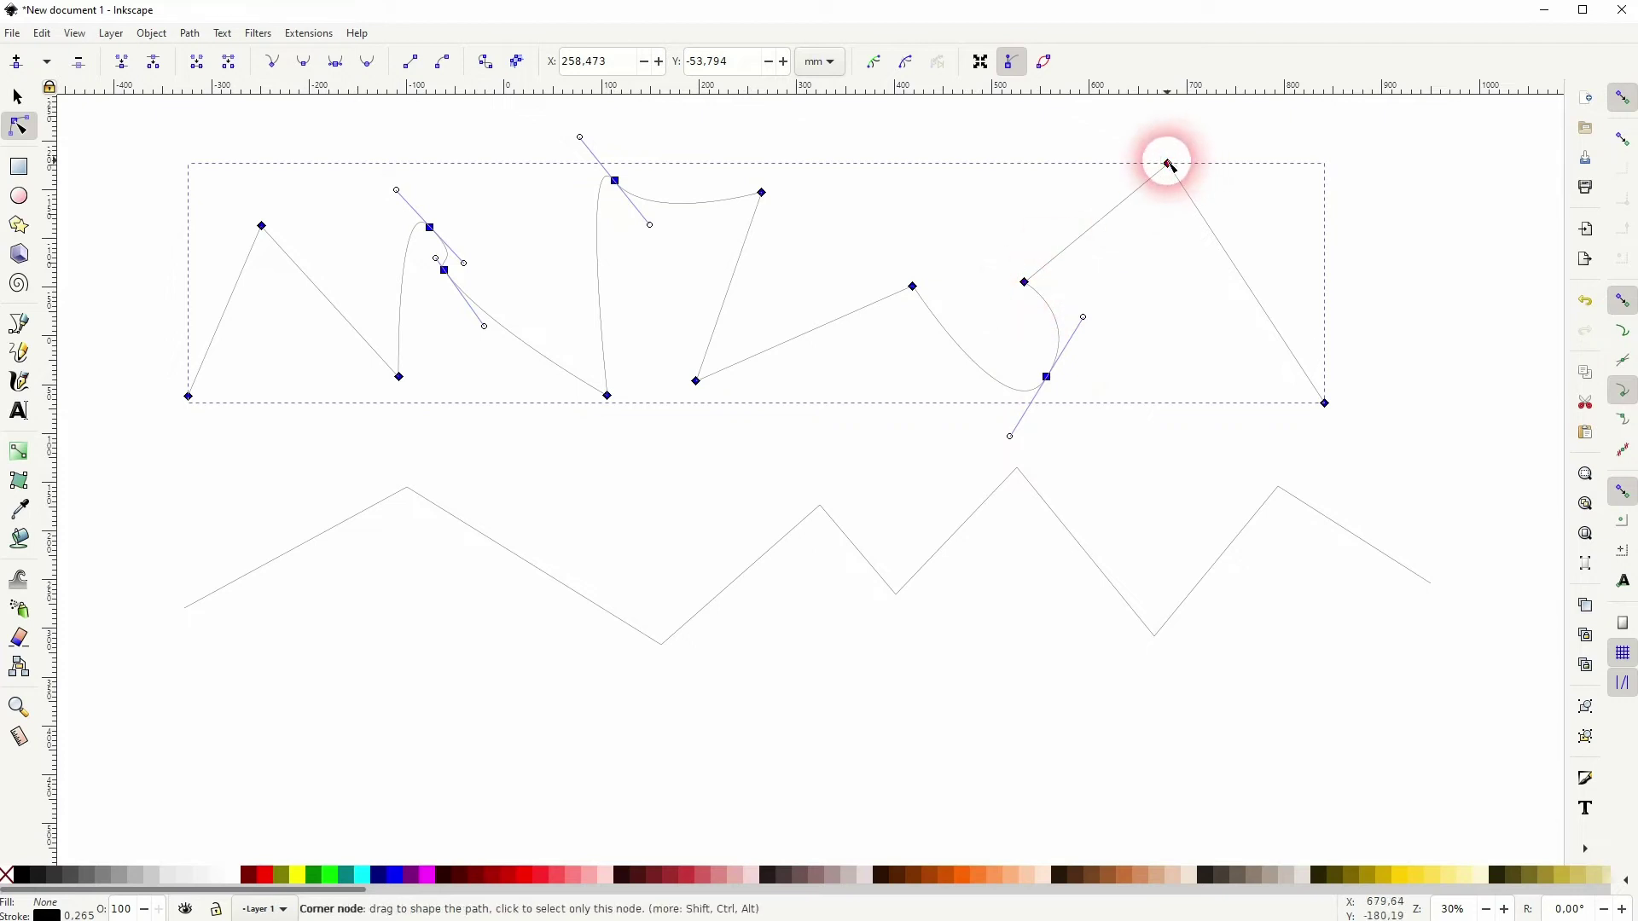
pyautogui.click(307, 62)
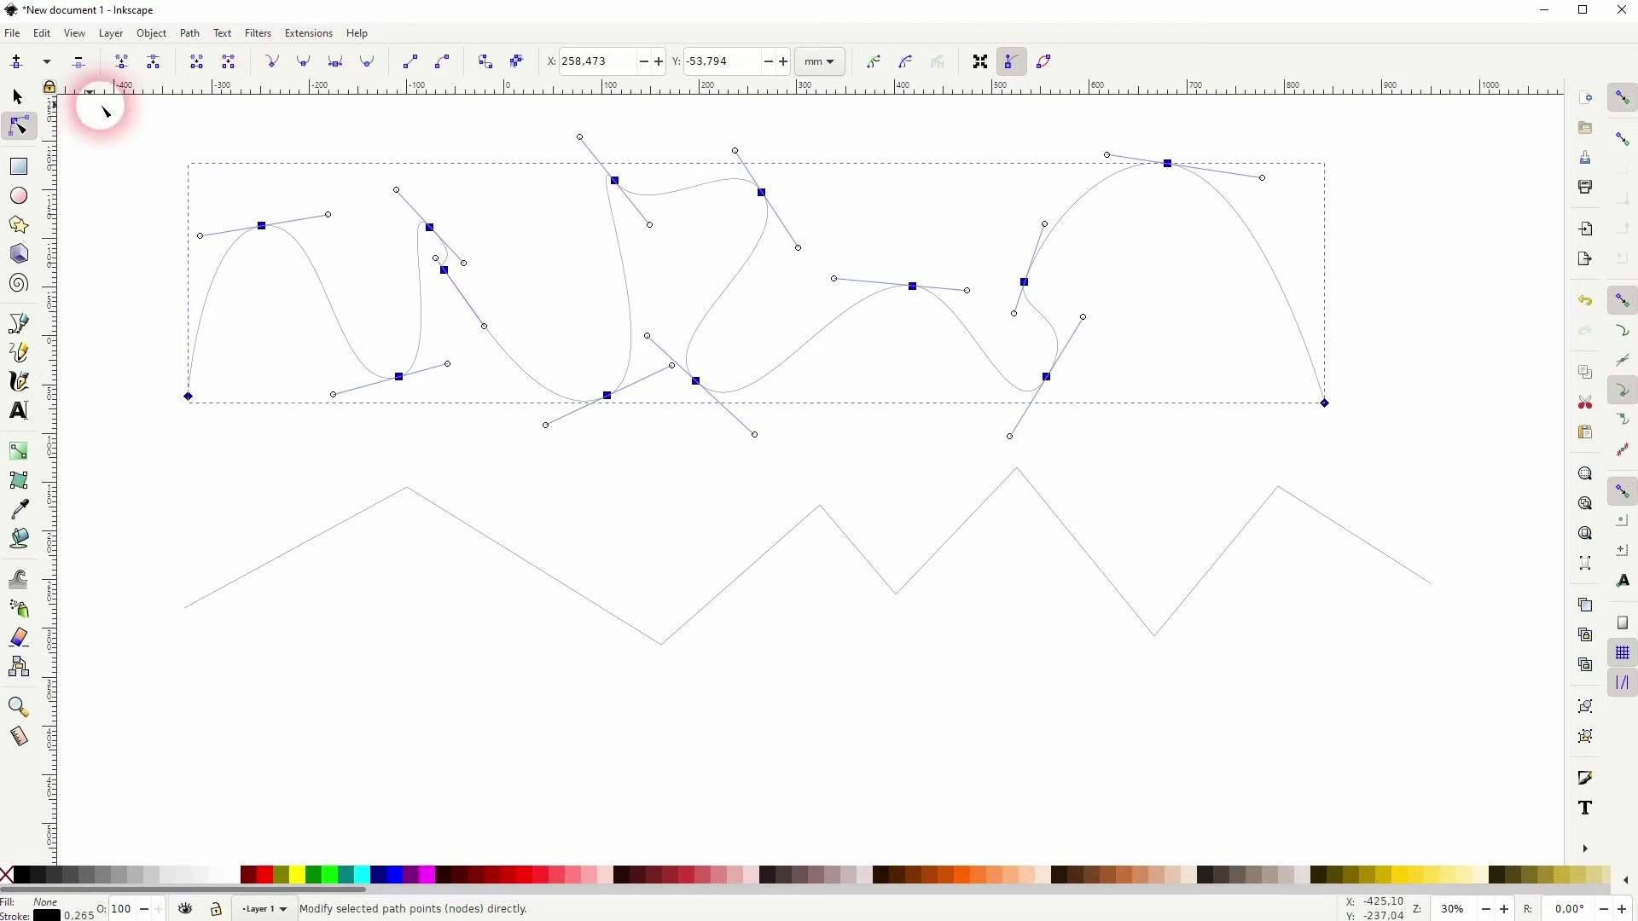
pyautogui.click(18, 96)
pyautogui.click(143, 375)
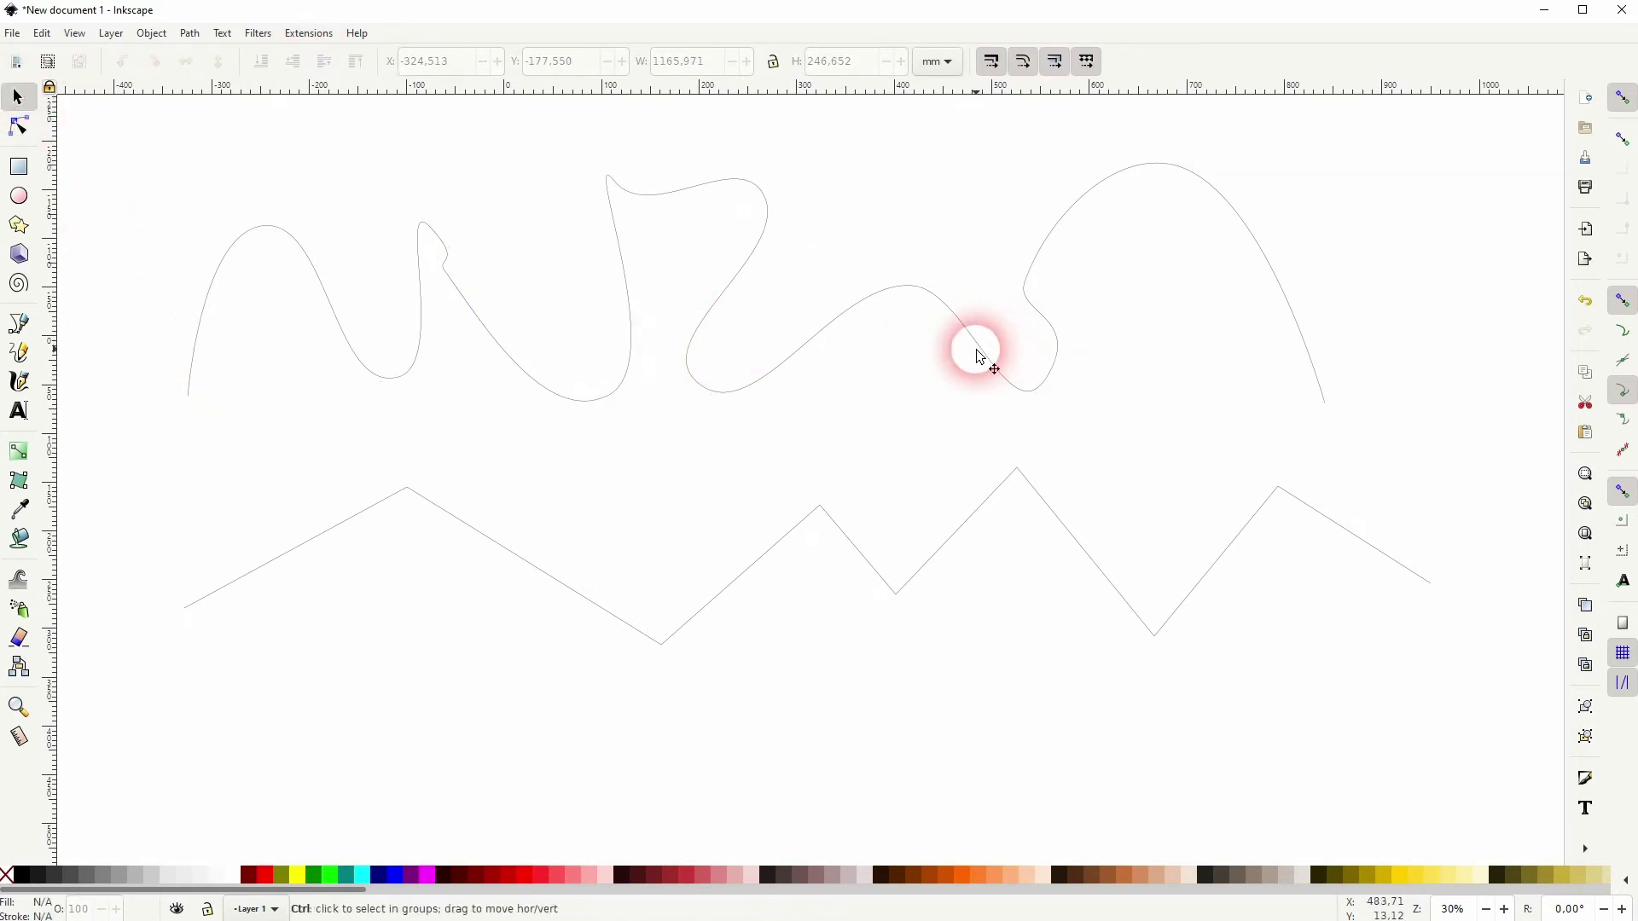
pyautogui.hotkey('ctrl', 'z')
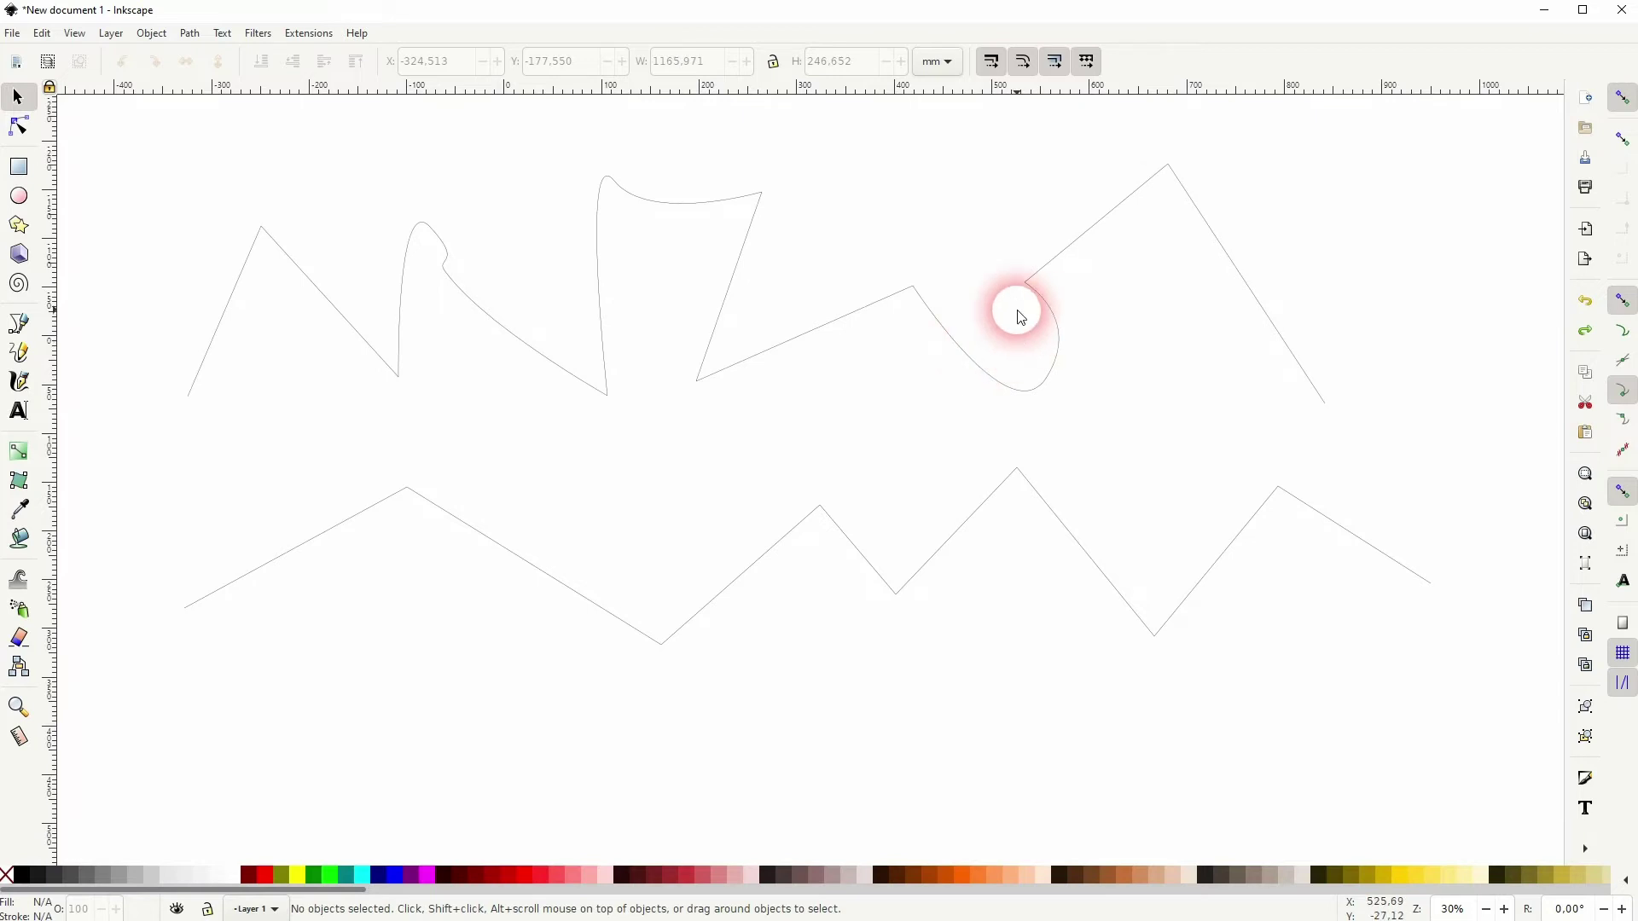
pyautogui.hotkey('ctrl', 'shift', 'z')
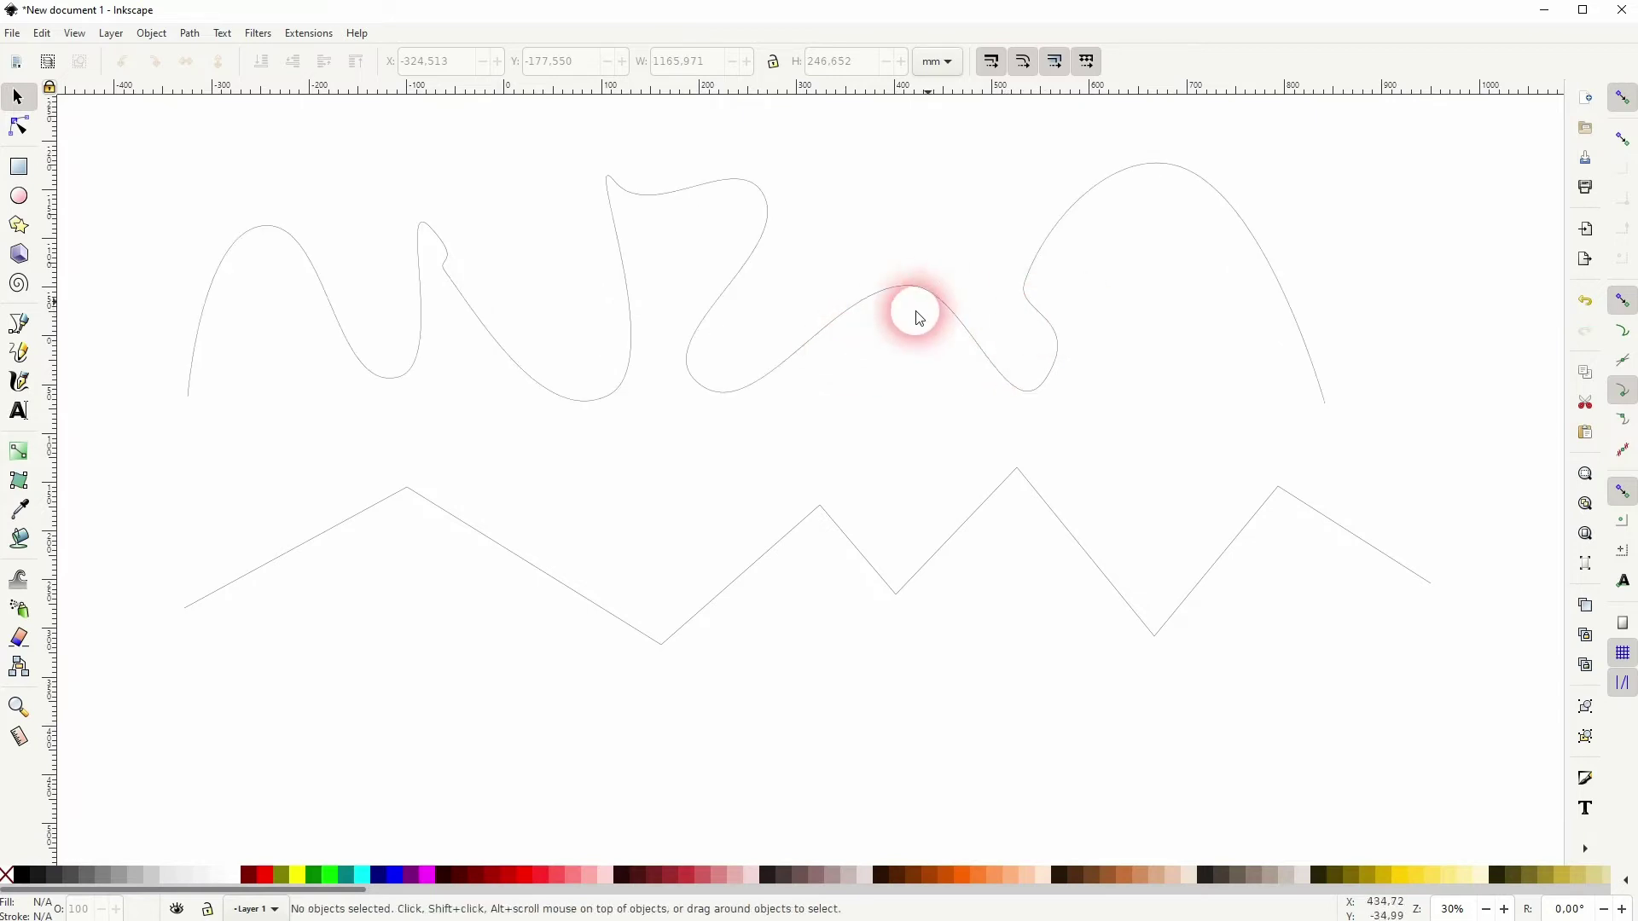
pyautogui.hotkey('ctrl', 'z')
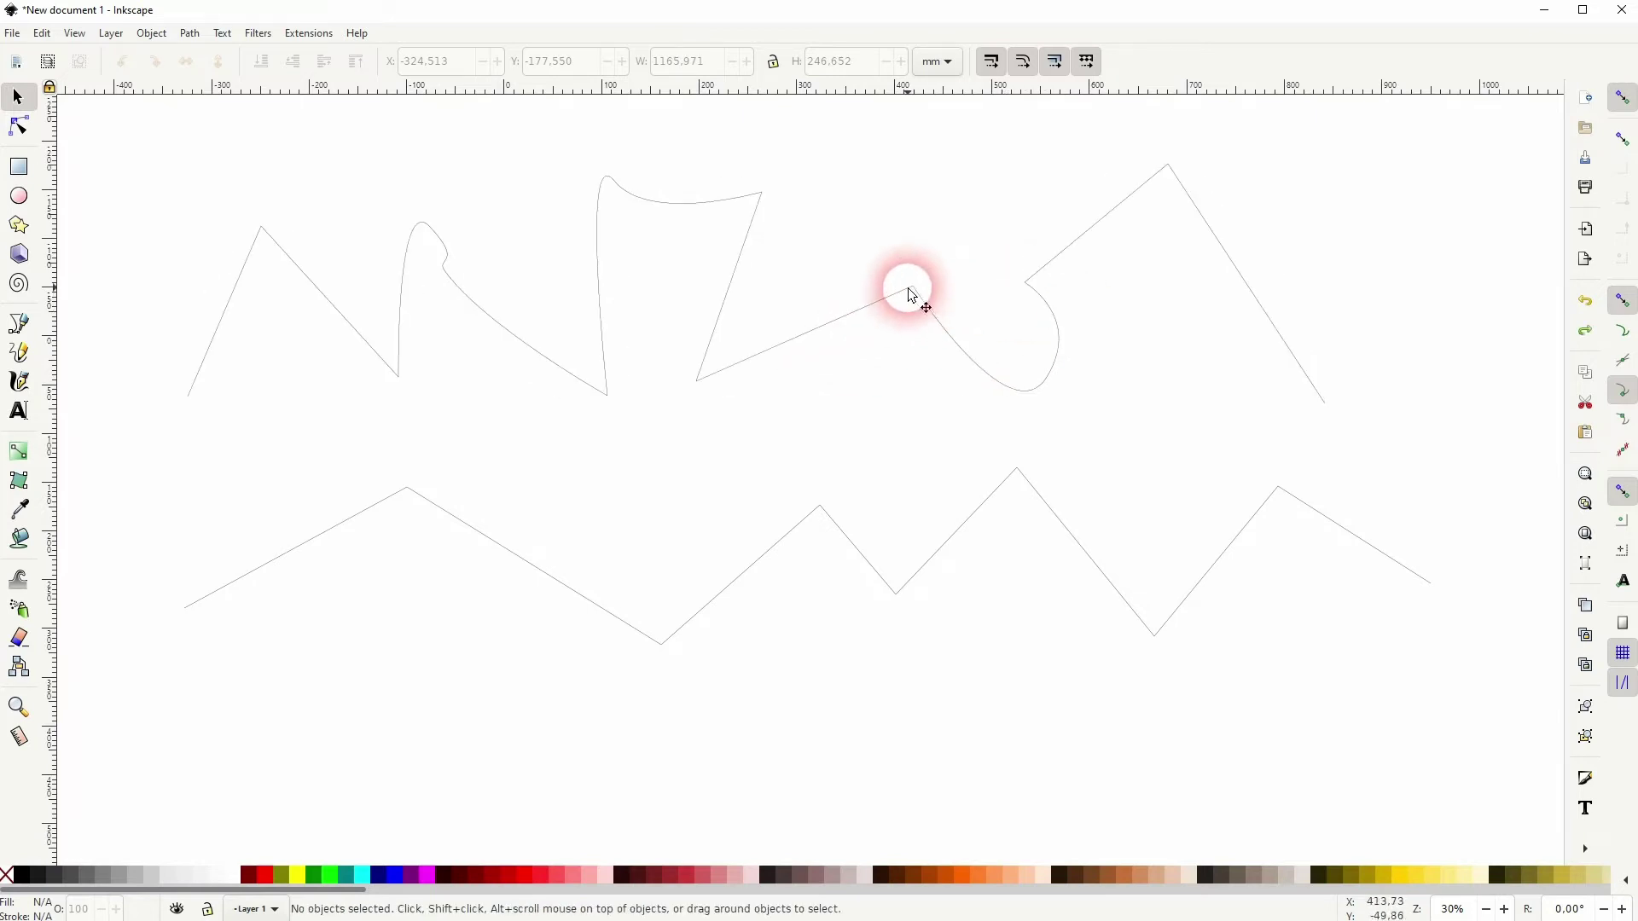
pyautogui.hotkey('ctrl', 'shift', 'z')
# - Lengthen the handles of the middle wave's lowest node, after undoing a crest-node handle change
pyautogui.click(947, 314)
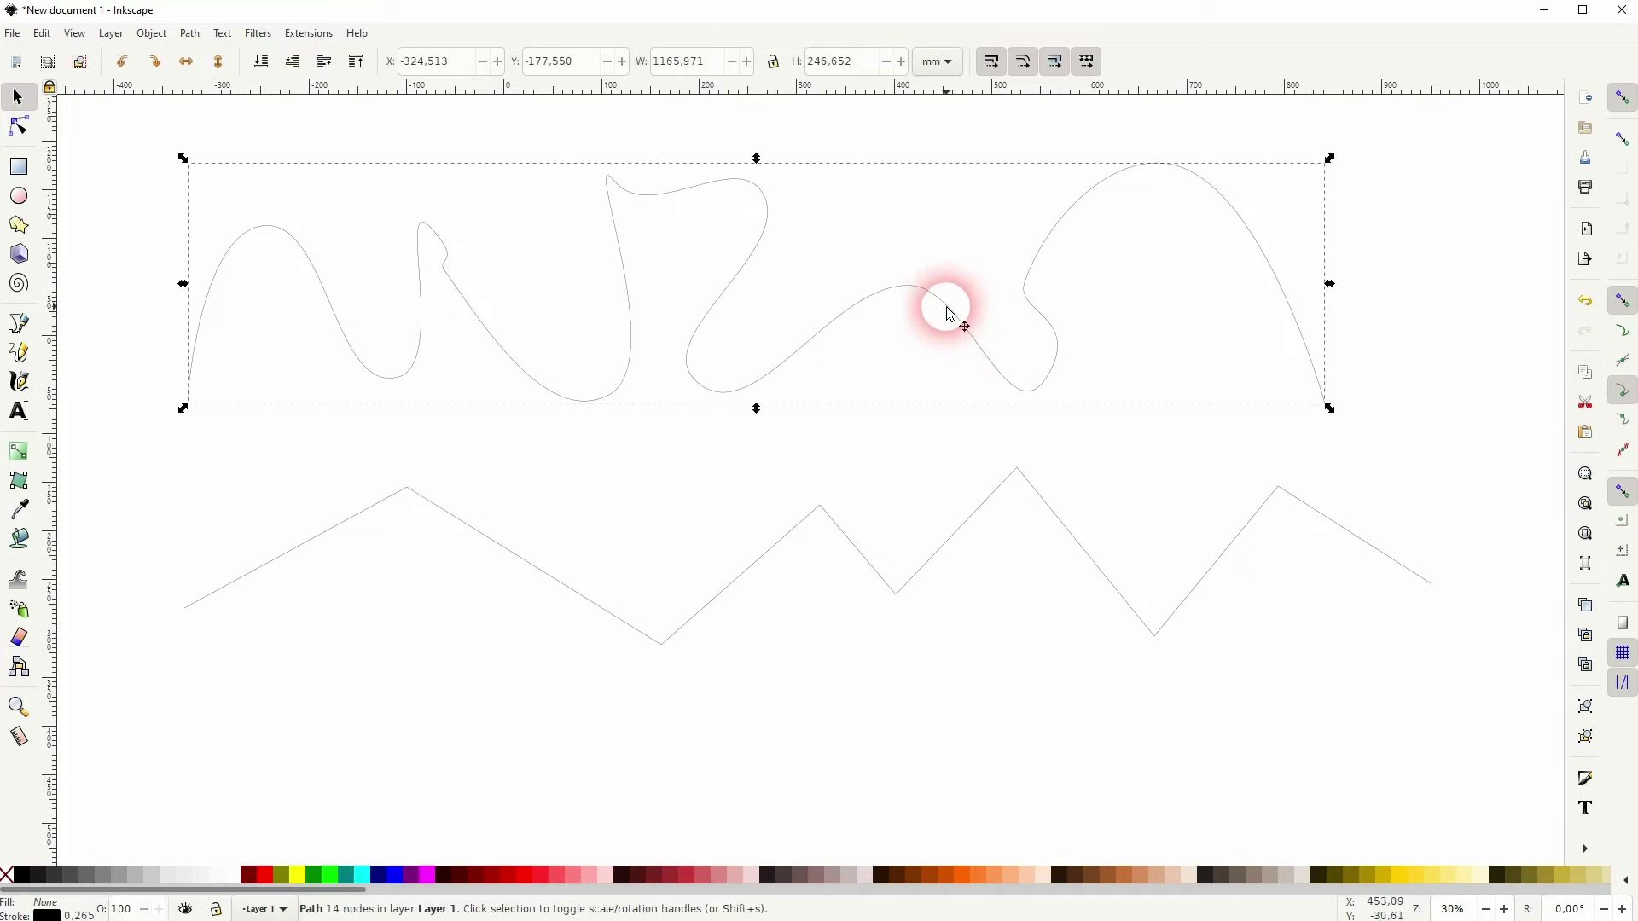
pyautogui.click(18, 125)
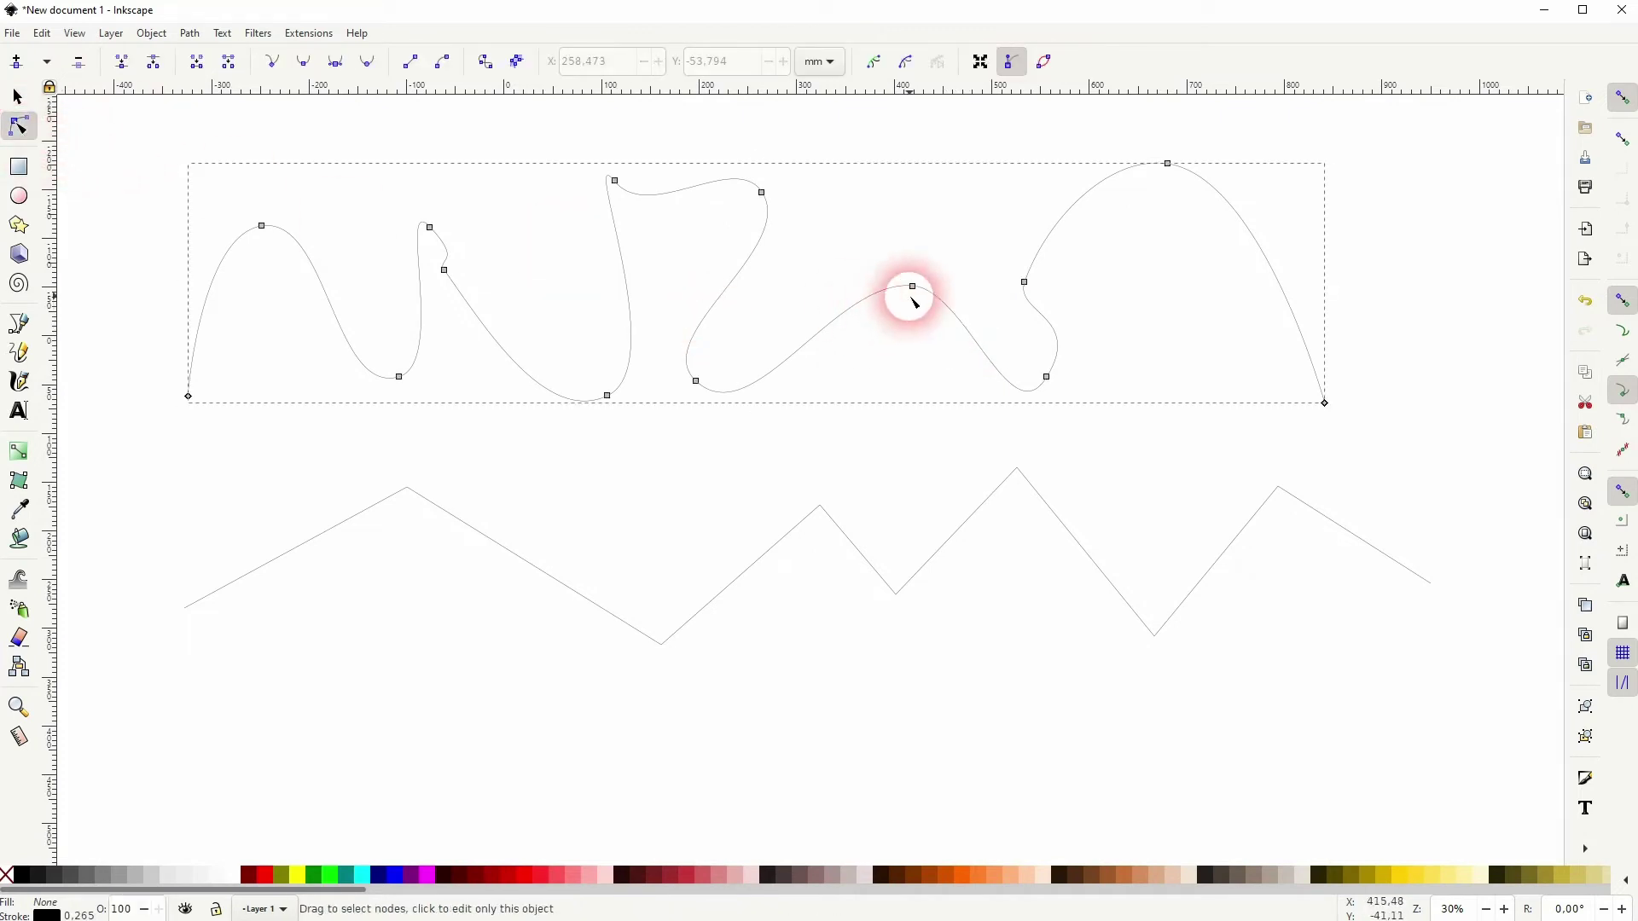
pyautogui.click(912, 287)
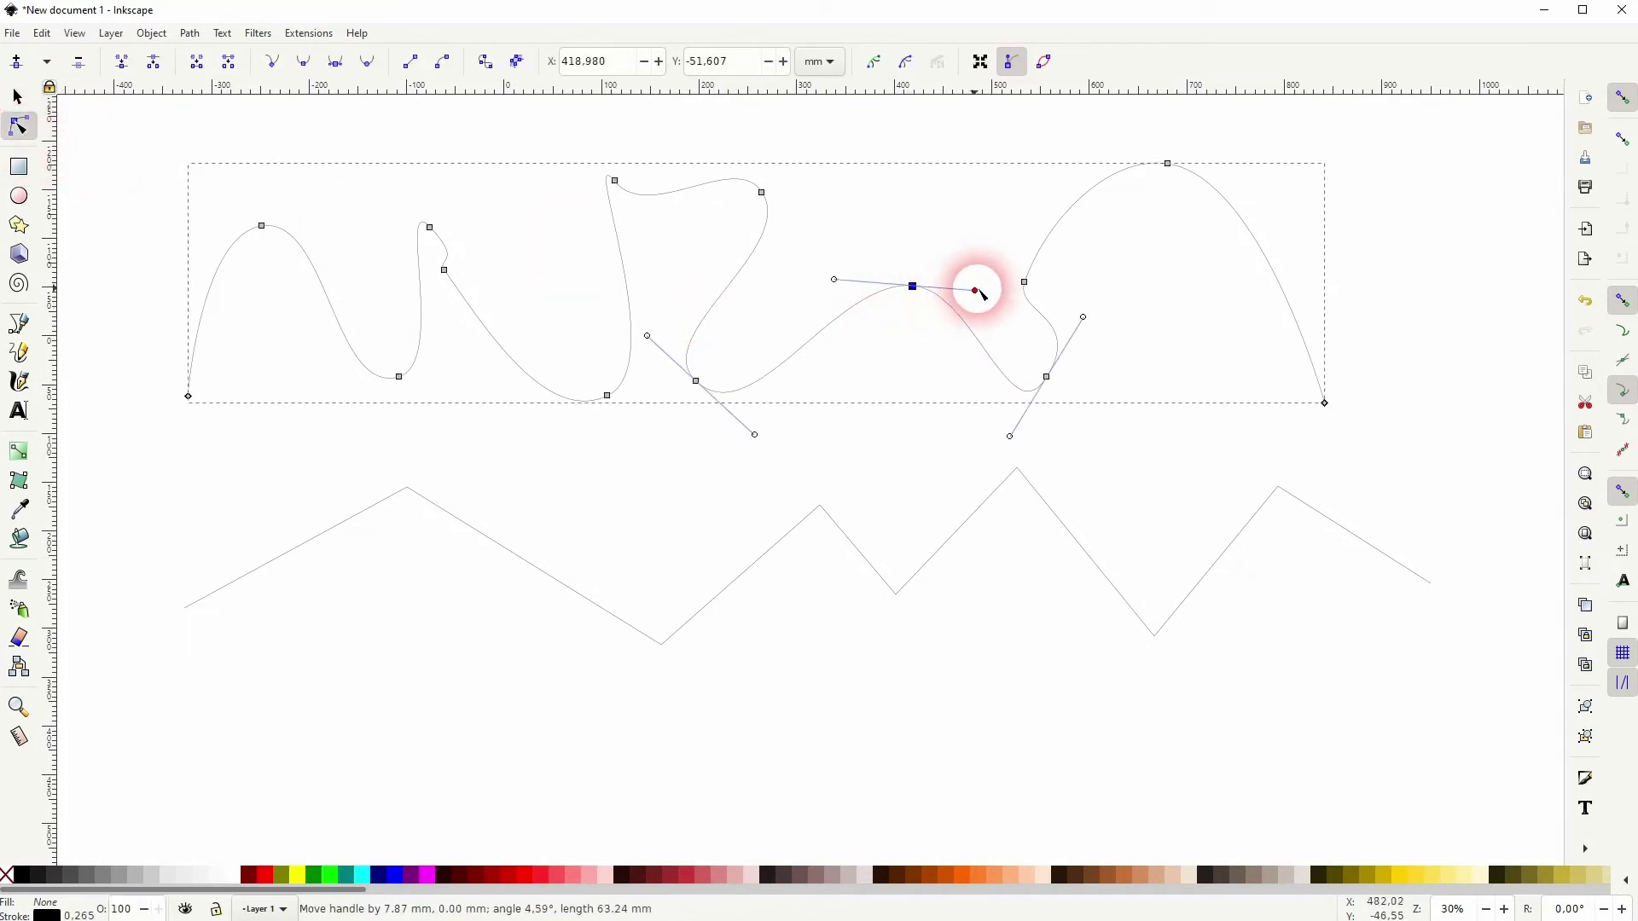
pyautogui.moveTo(973, 292); pyautogui.dragTo(1016, 284)
pyautogui.hotkey('ctrl', 'z')
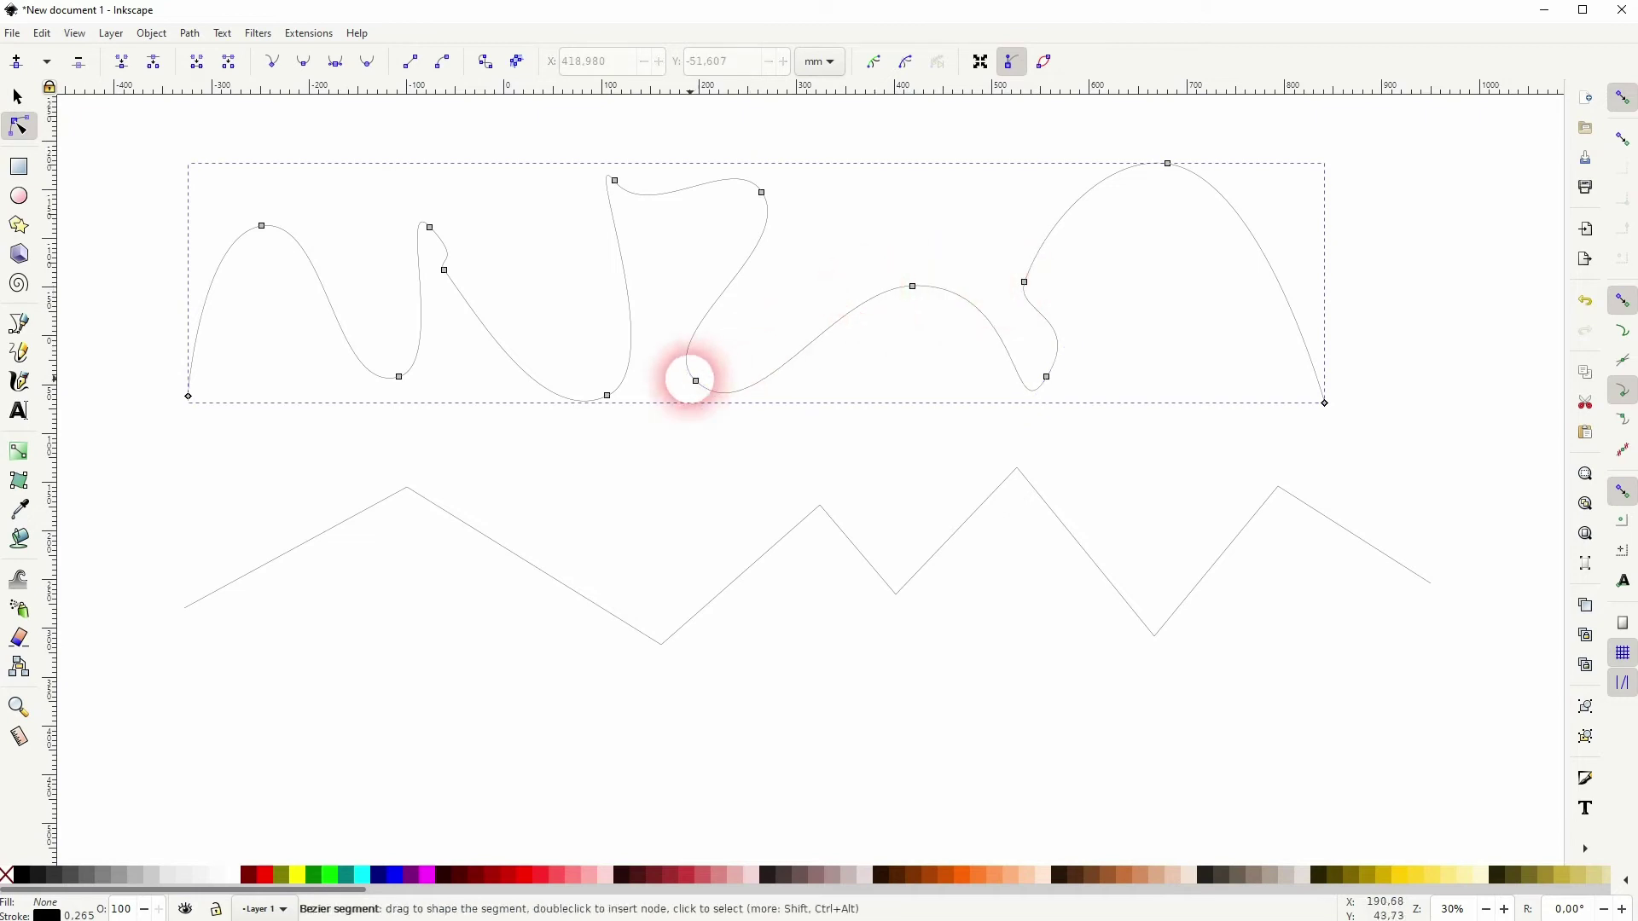
pyautogui.click(695, 379)
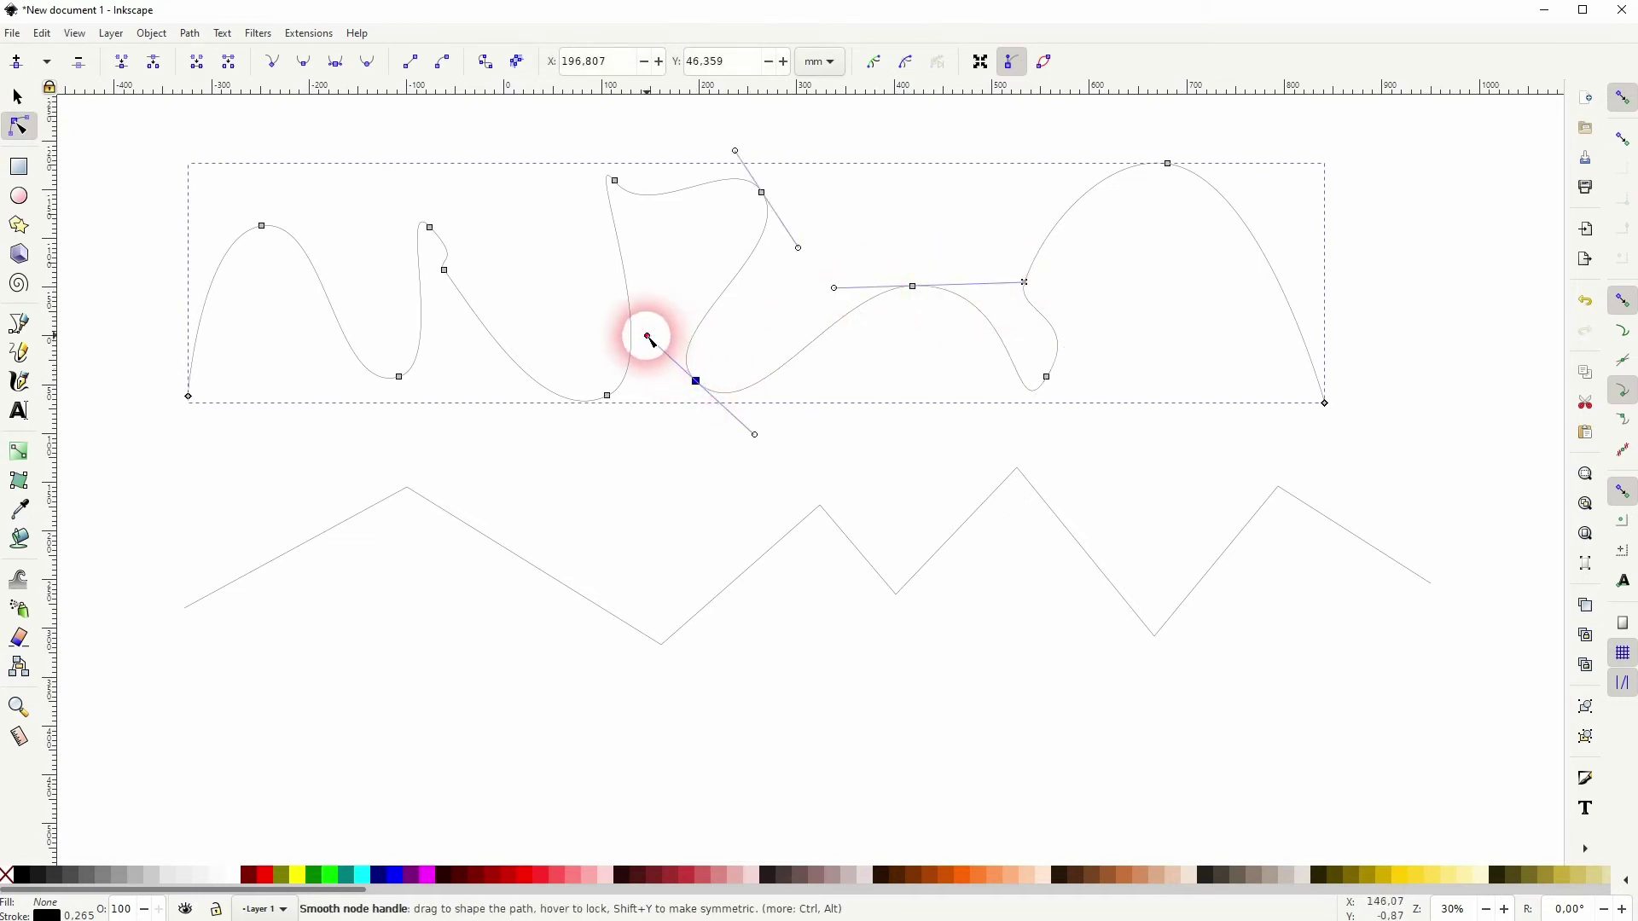
pyautogui.moveTo(646, 335); pyautogui.dragTo(601, 305)
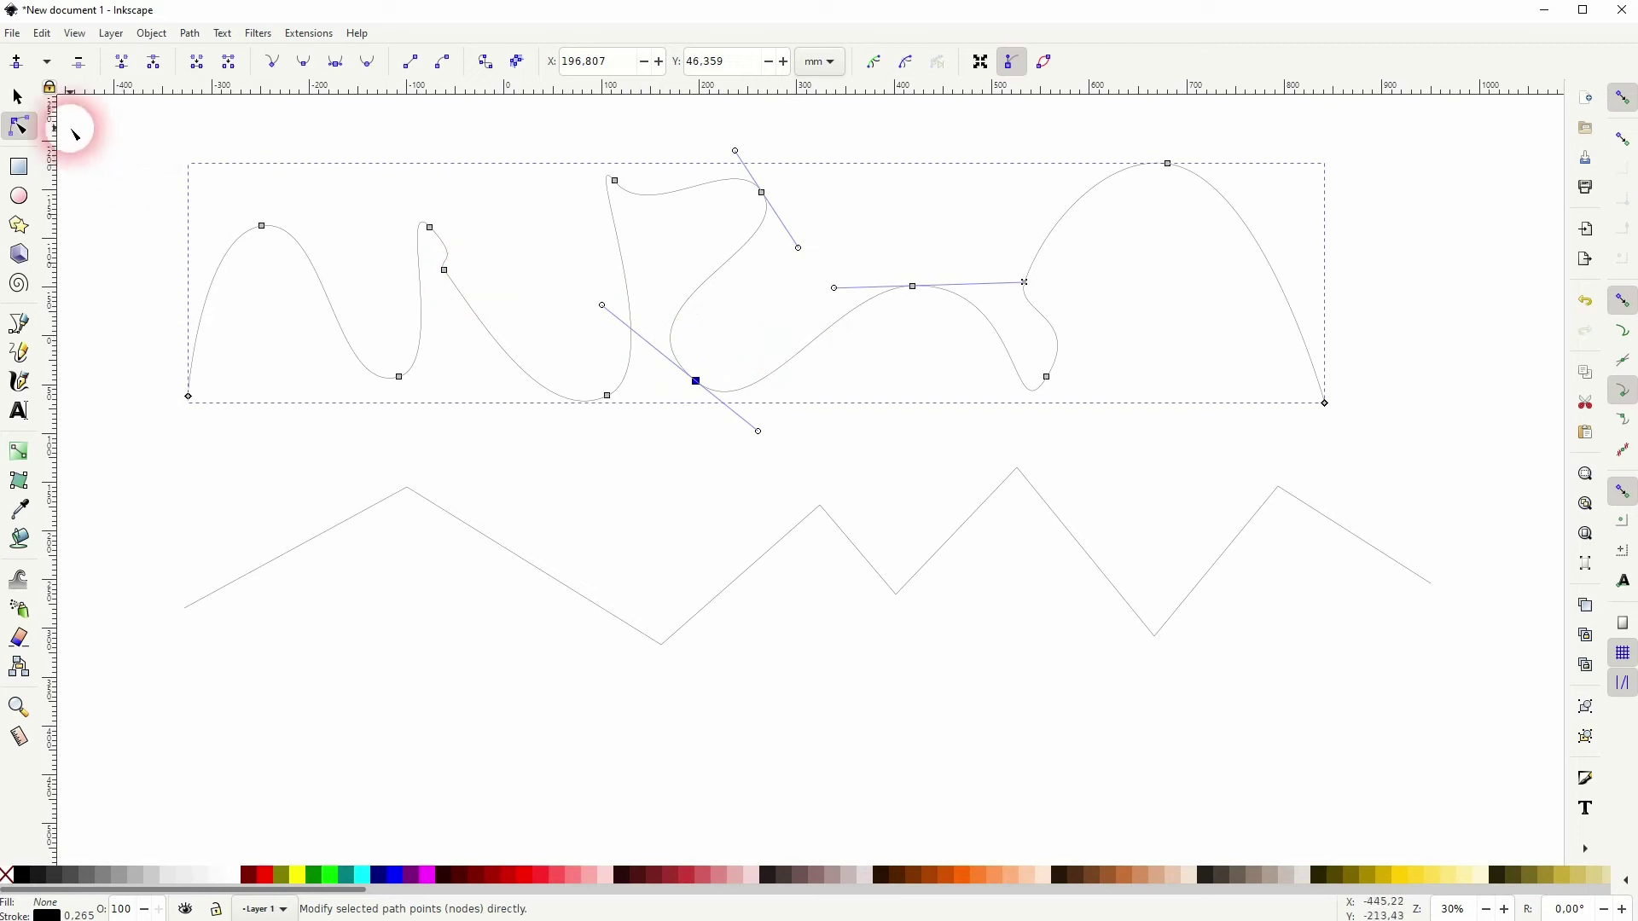
# - Smooth the lower path's five left-hand nodes, keep its right peaks sharp, and deselect
pyautogui.click(18, 97)
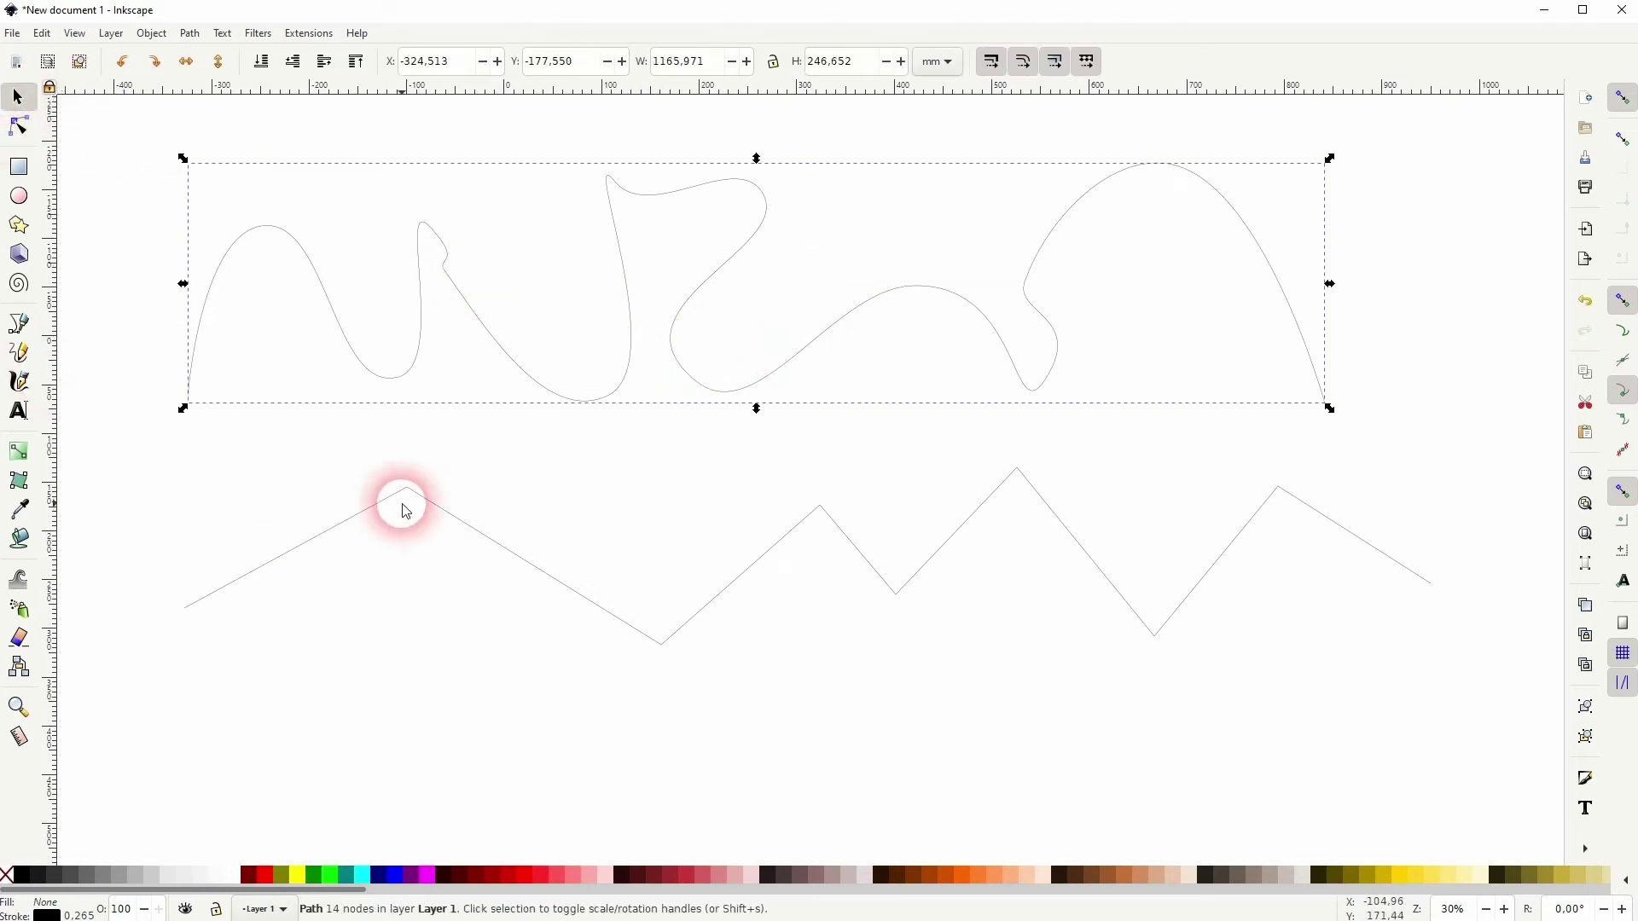
pyautogui.click(475, 530)
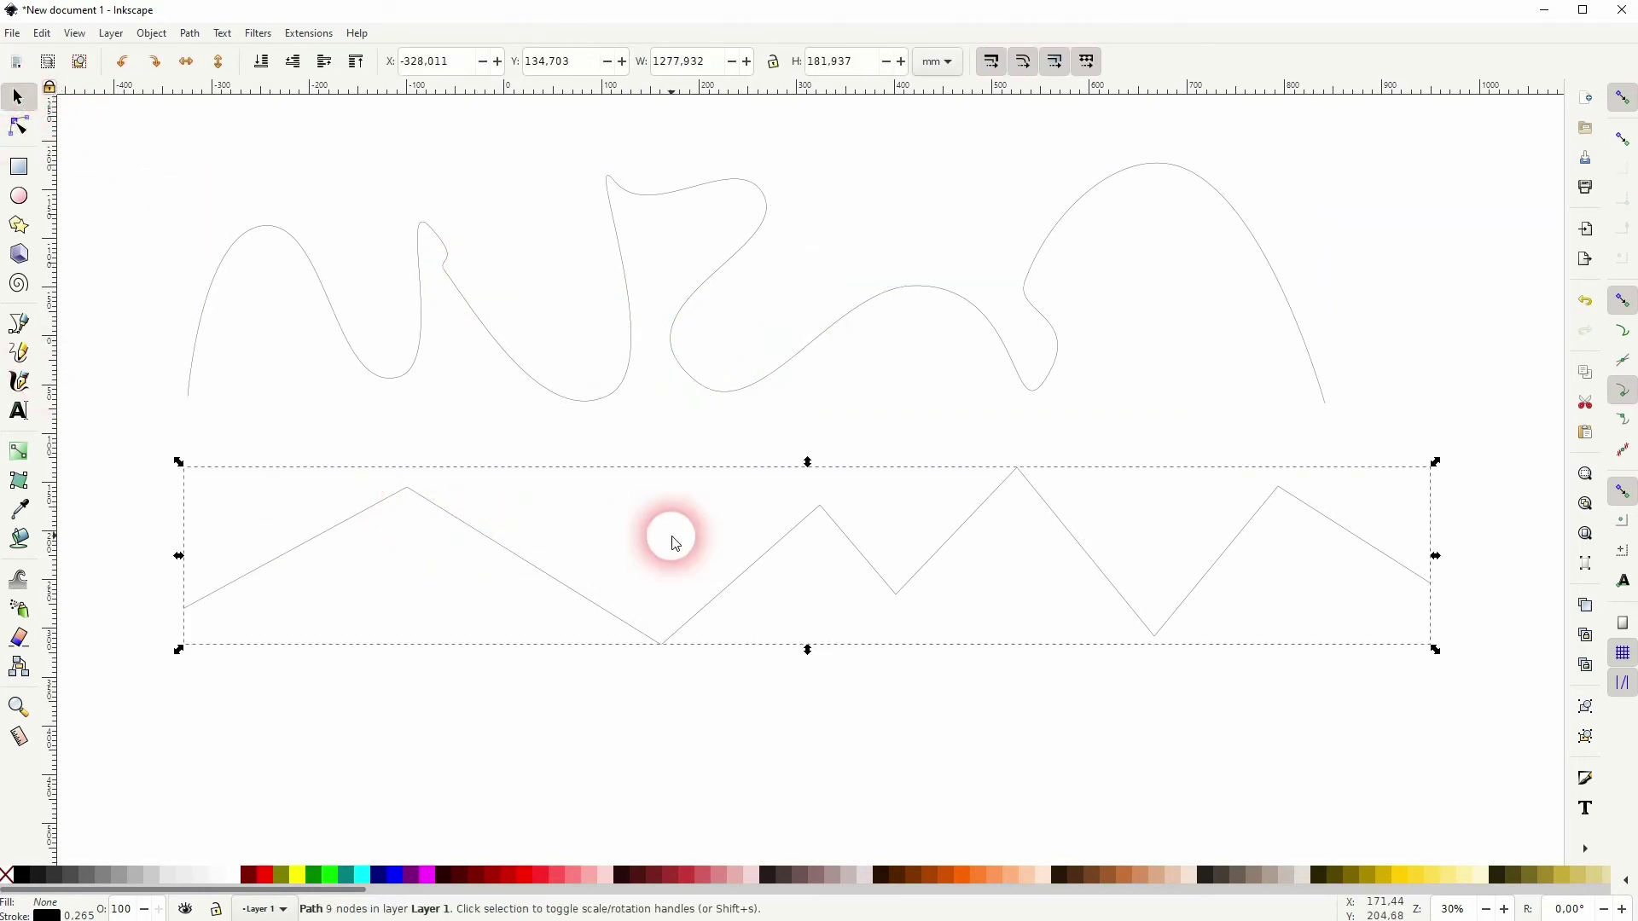
pyautogui.click(29, 137)
pyautogui.moveTo(98, 668); pyautogui.dragTo(1481, 432)
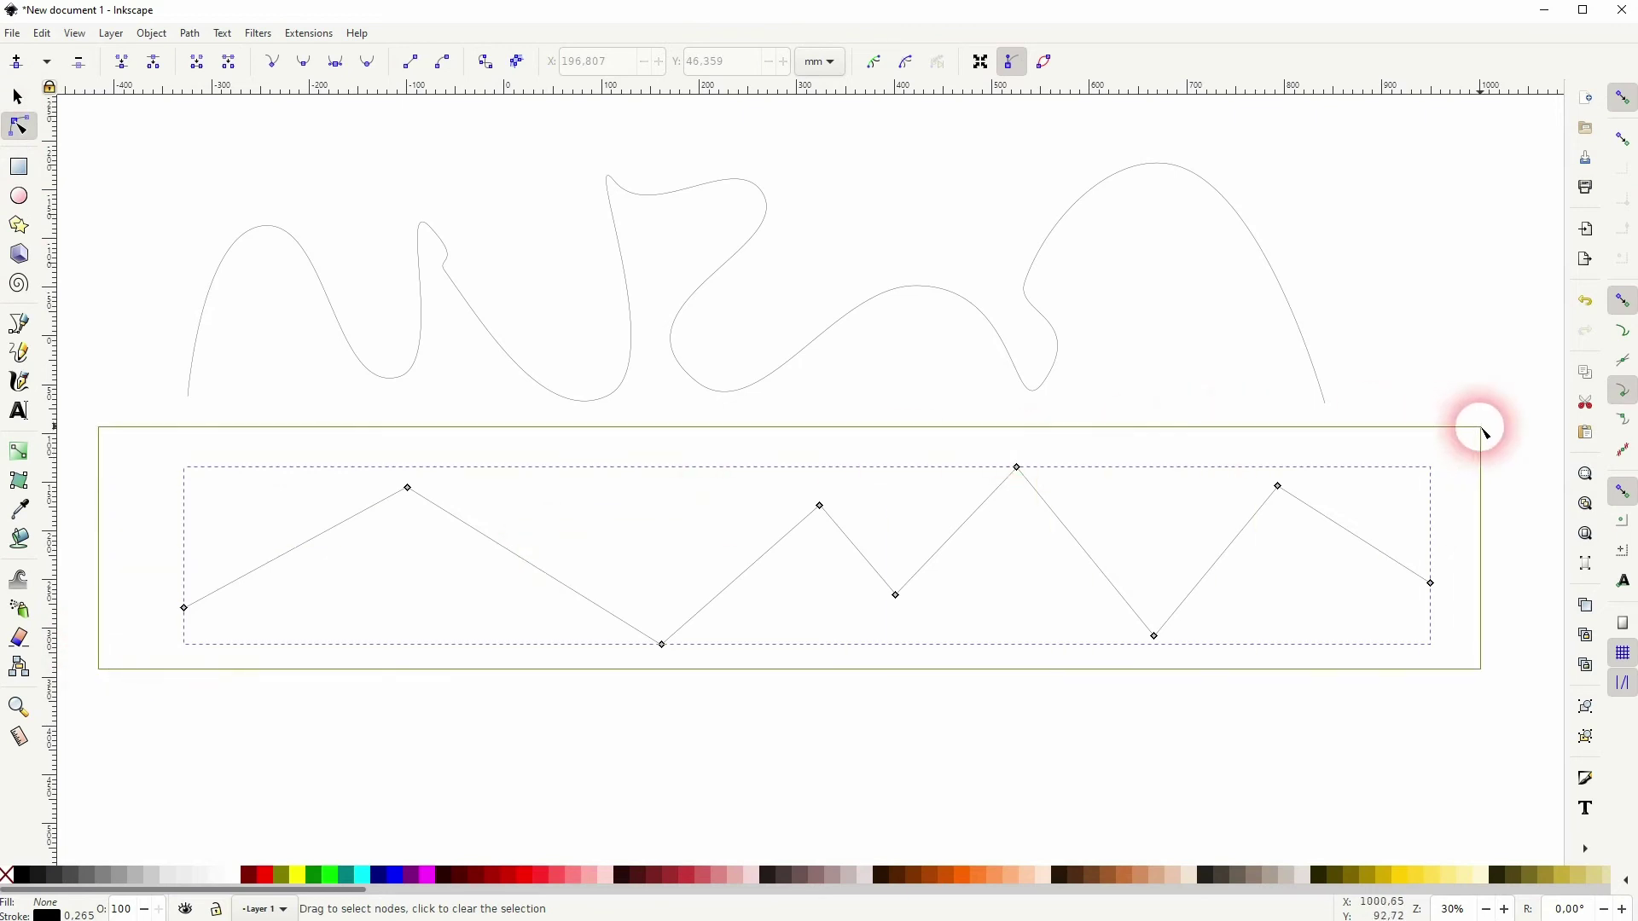
pyautogui.moveTo(1482, 431); pyautogui.dragTo(922, 444)
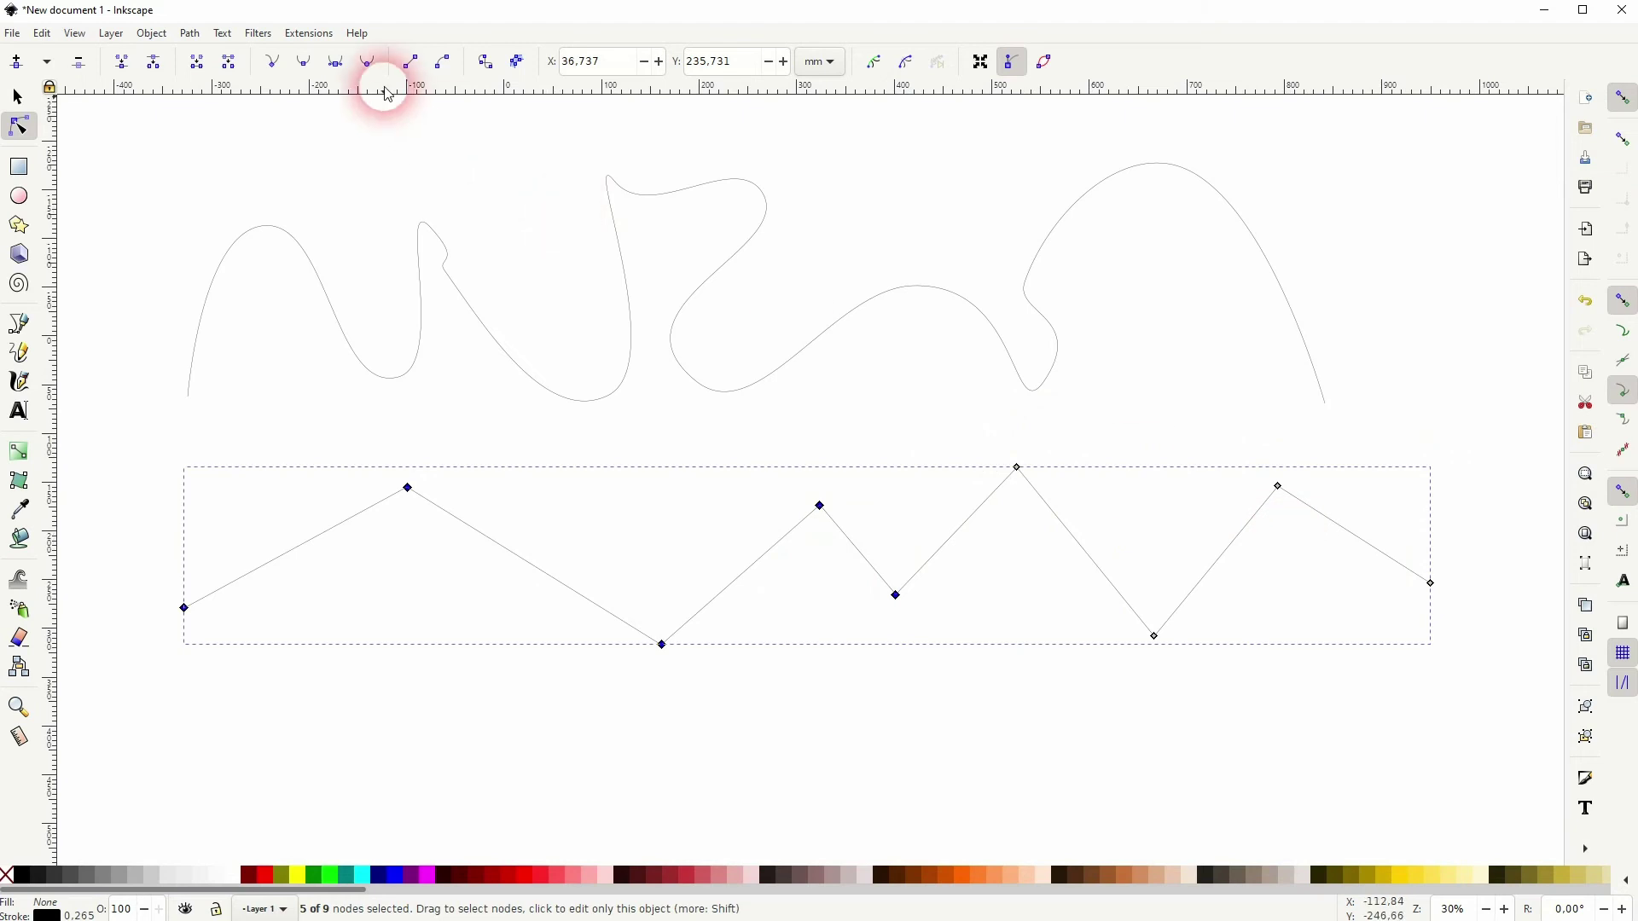
pyautogui.click(308, 60)
pyautogui.click(16, 97)
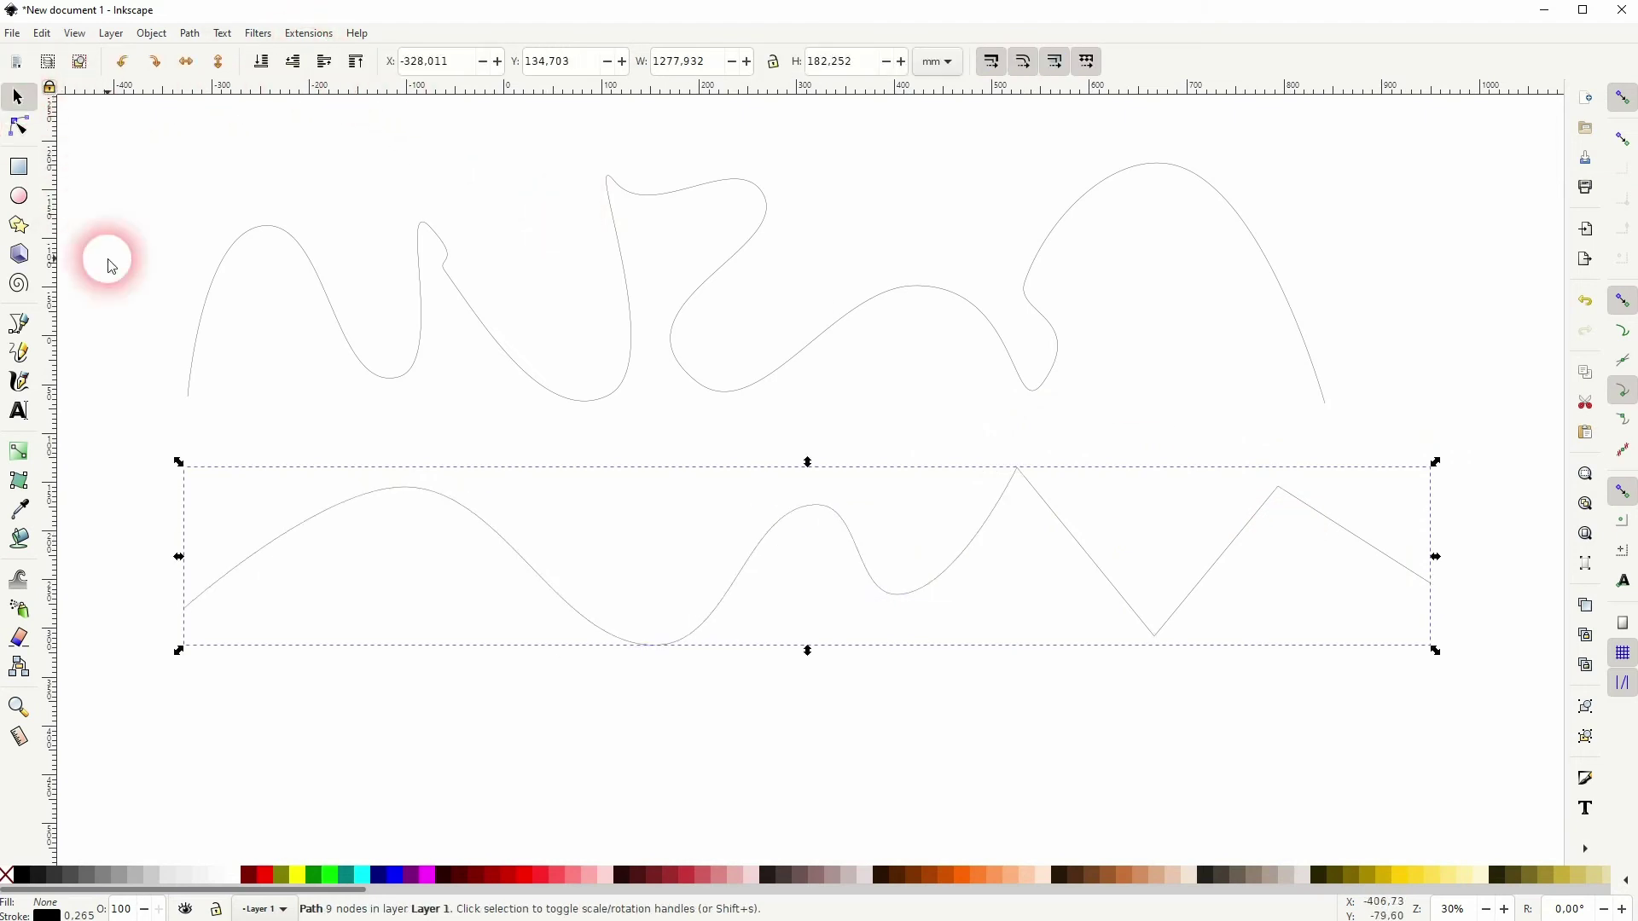
pyautogui.click(107, 261)
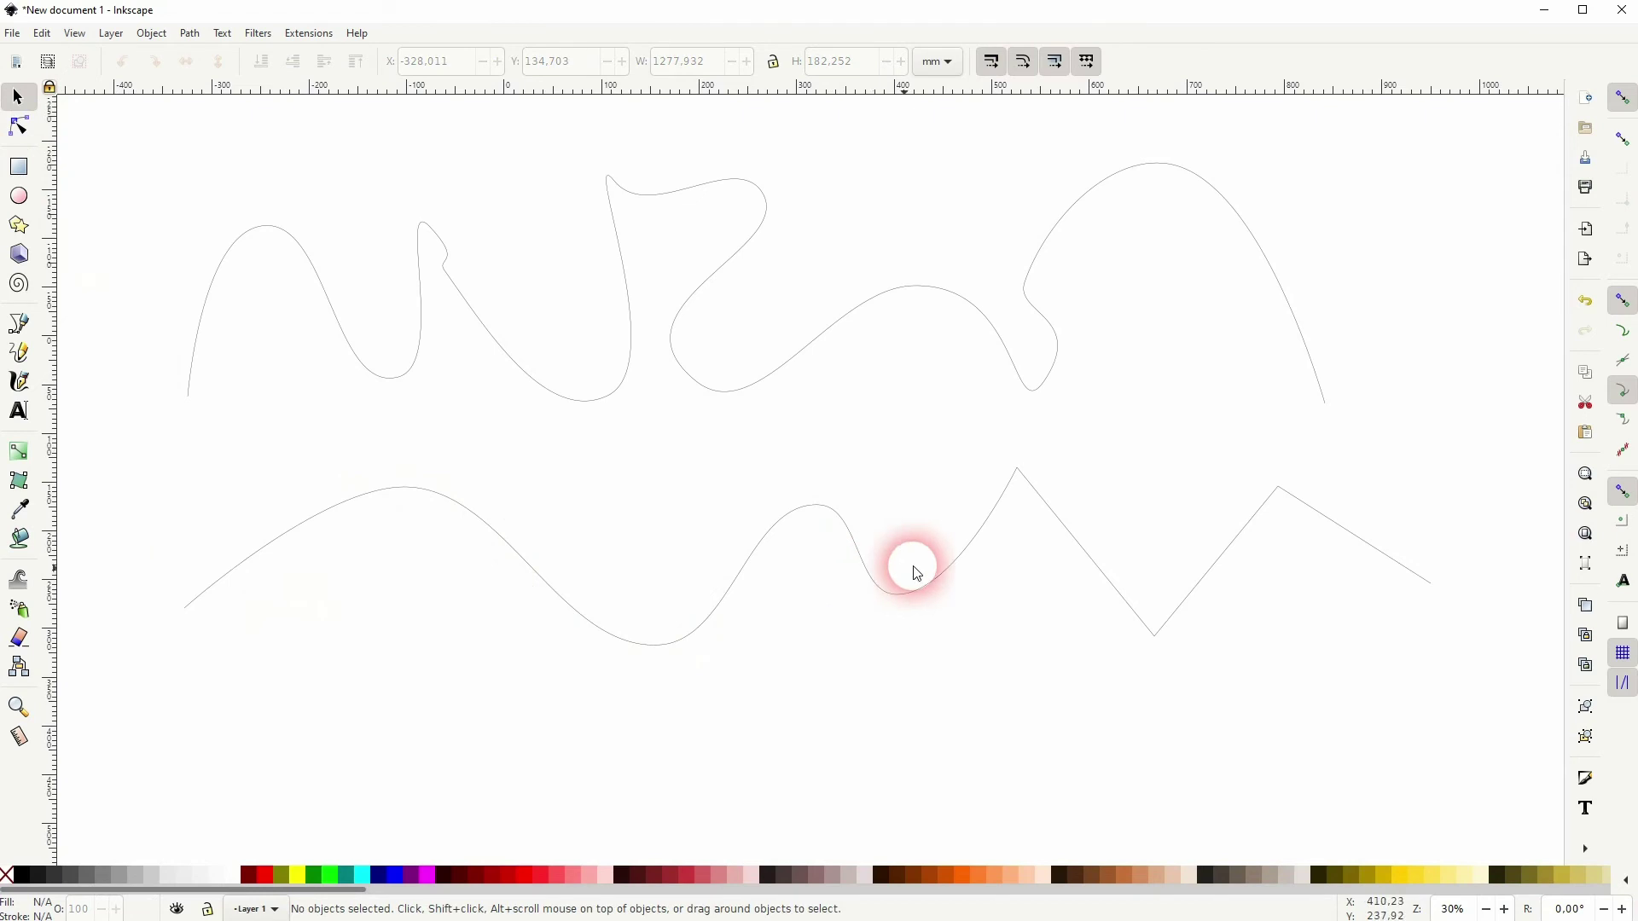